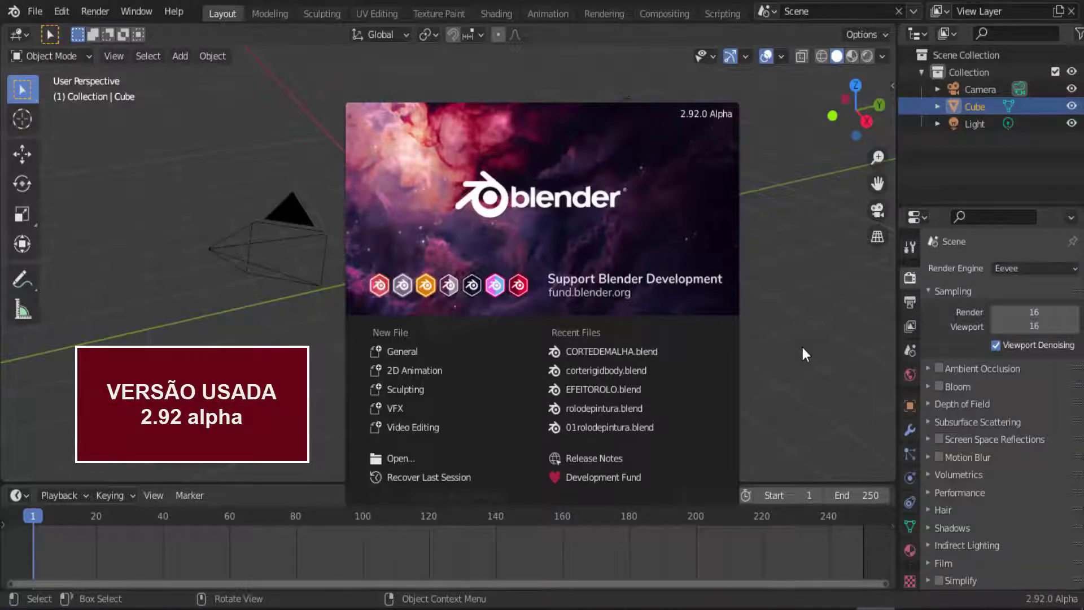
Step: Dismiss the welcome splash screen to reveal the default cube scene
click(802, 348)
Step: Delete the default cube and add a Bezier circle at the origin
key(x)
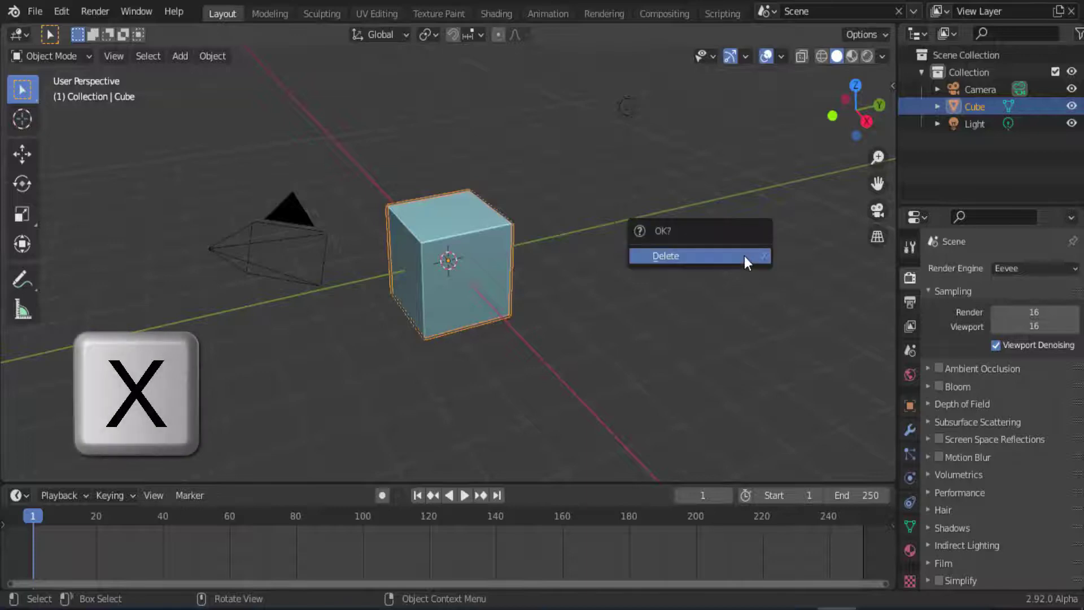
click(744, 256)
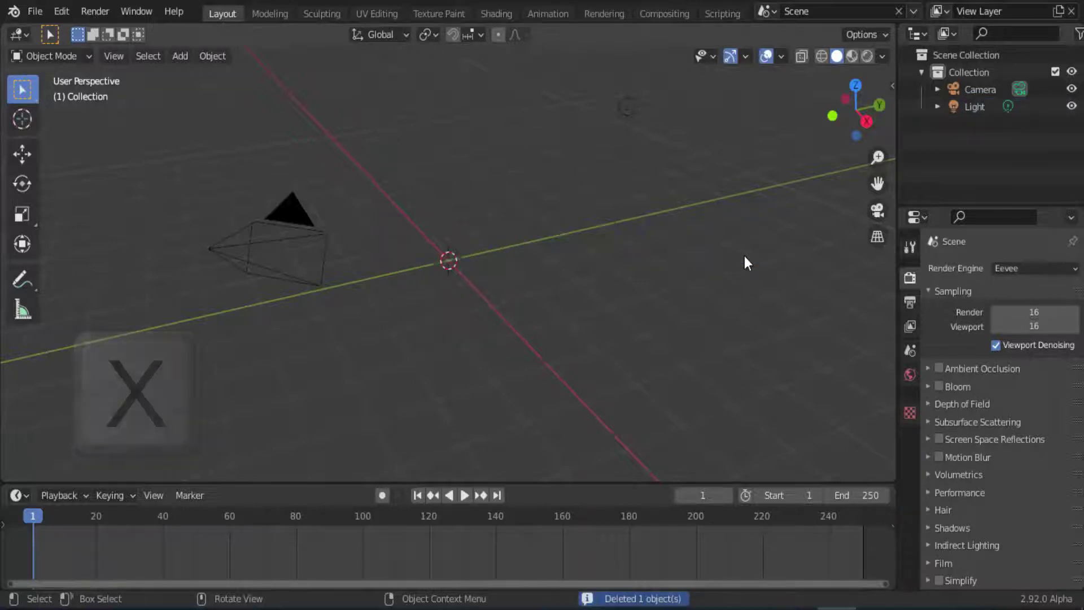
click(180, 56)
mouse_move(201, 93)
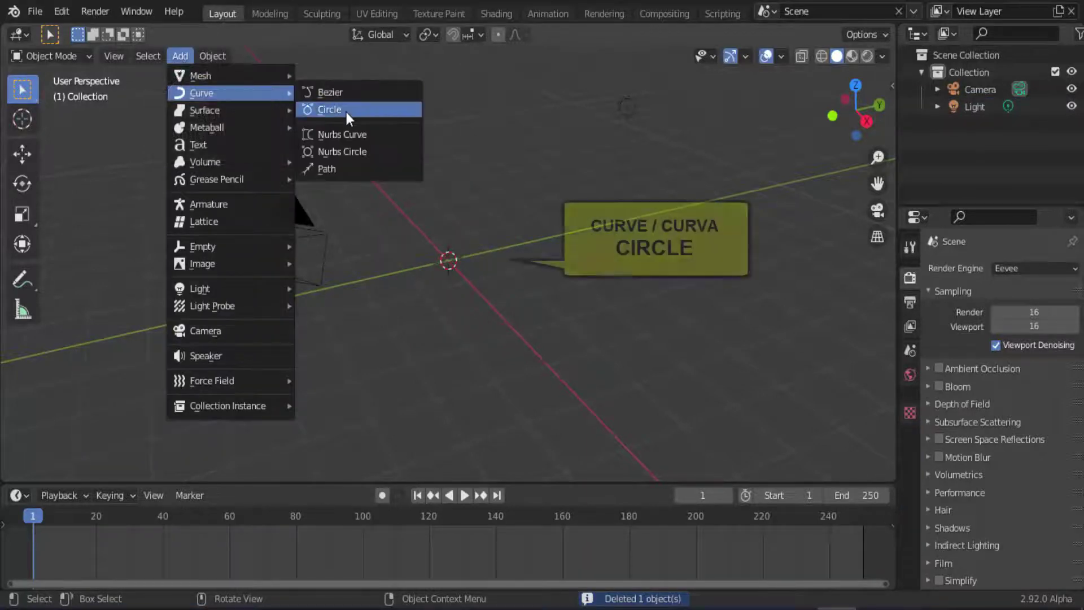
click(347, 112)
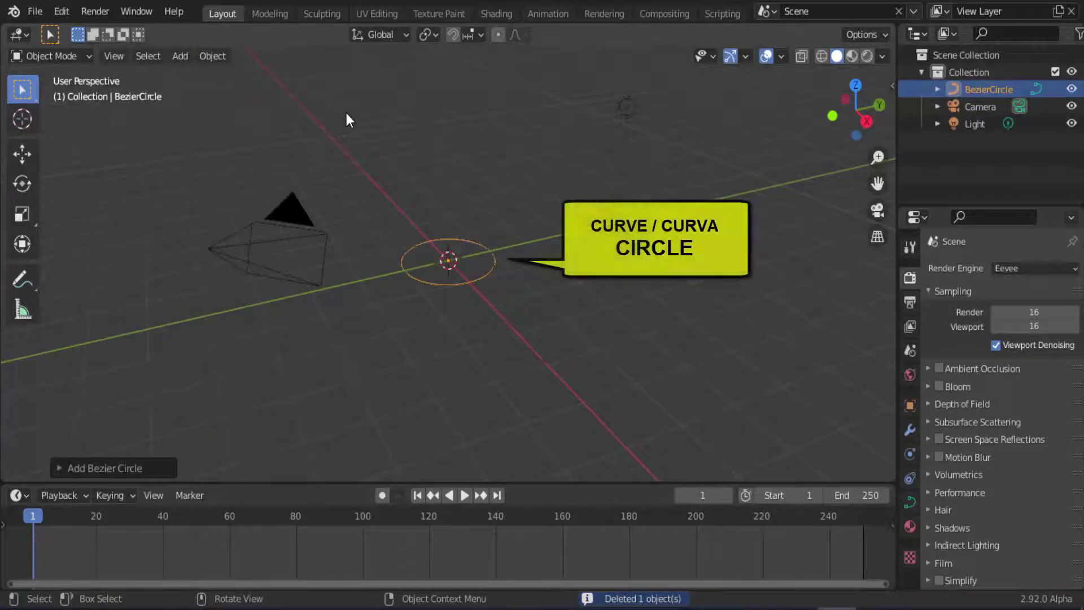
Step: Switch the Bezier circle into Edit Mode and zoom in on its control points
click(65, 54)
click(56, 92)
scroll(525, 319, up, 3)
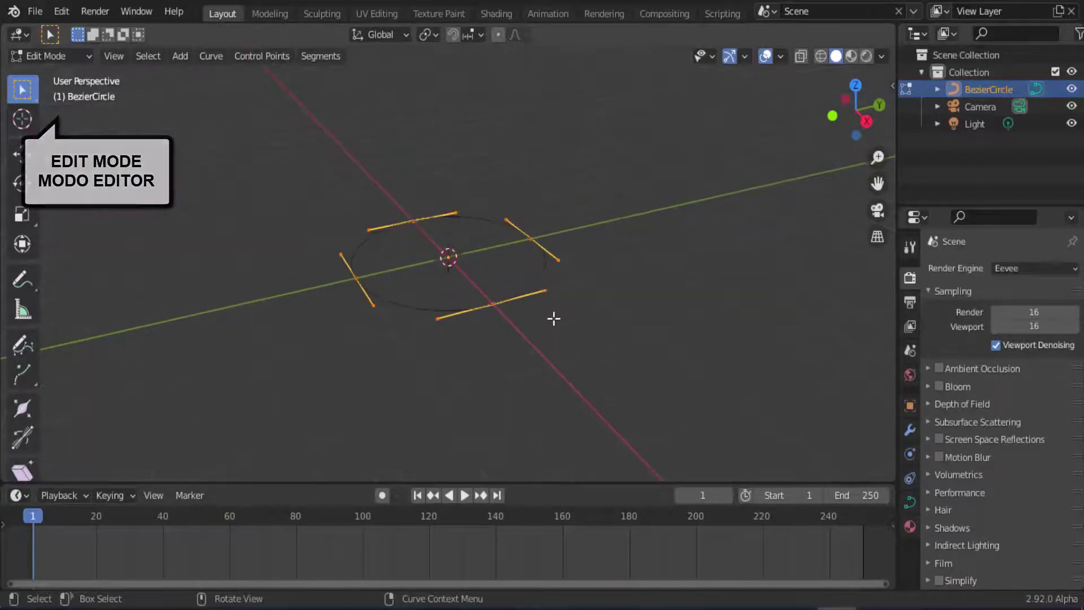
scroll(485, 283, up, 1)
scroll(441, 271, up, 1)
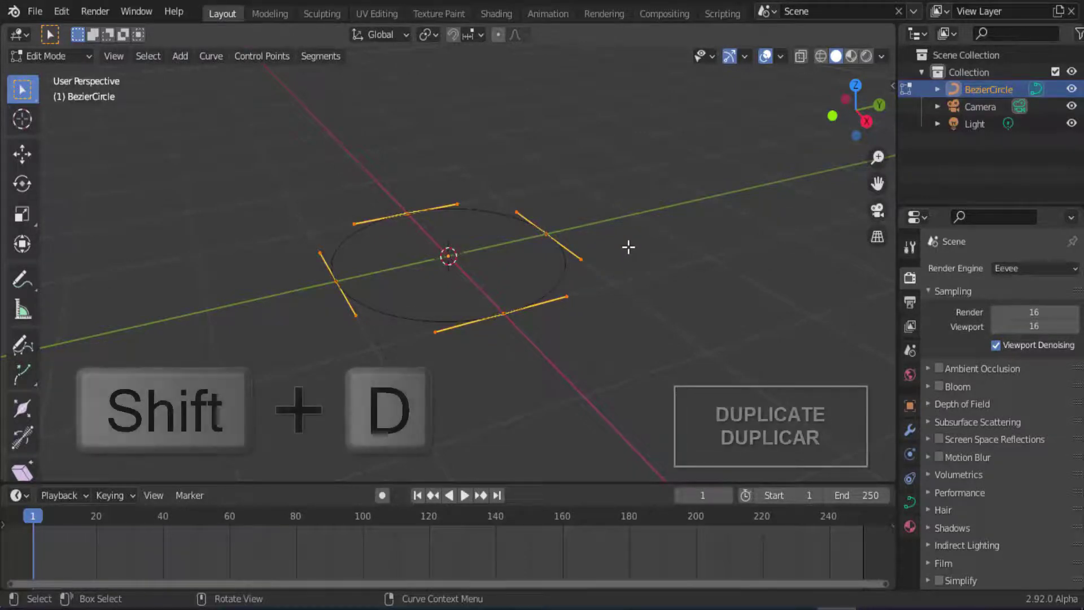
Step: Duplicate the circle in place and scale the copy much larger around the original
key(shift+d)
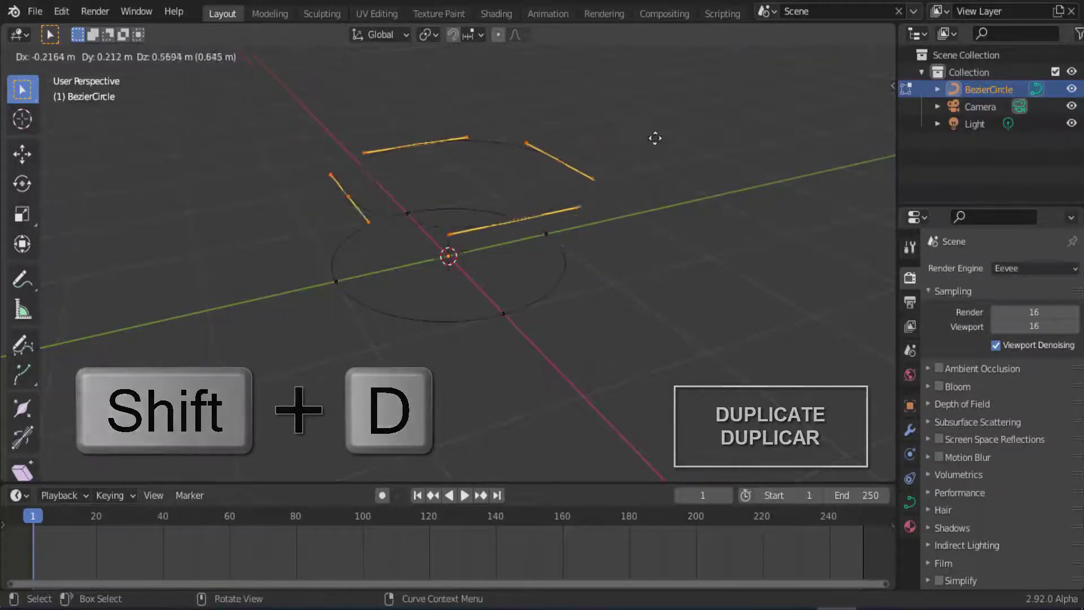
key(Escape)
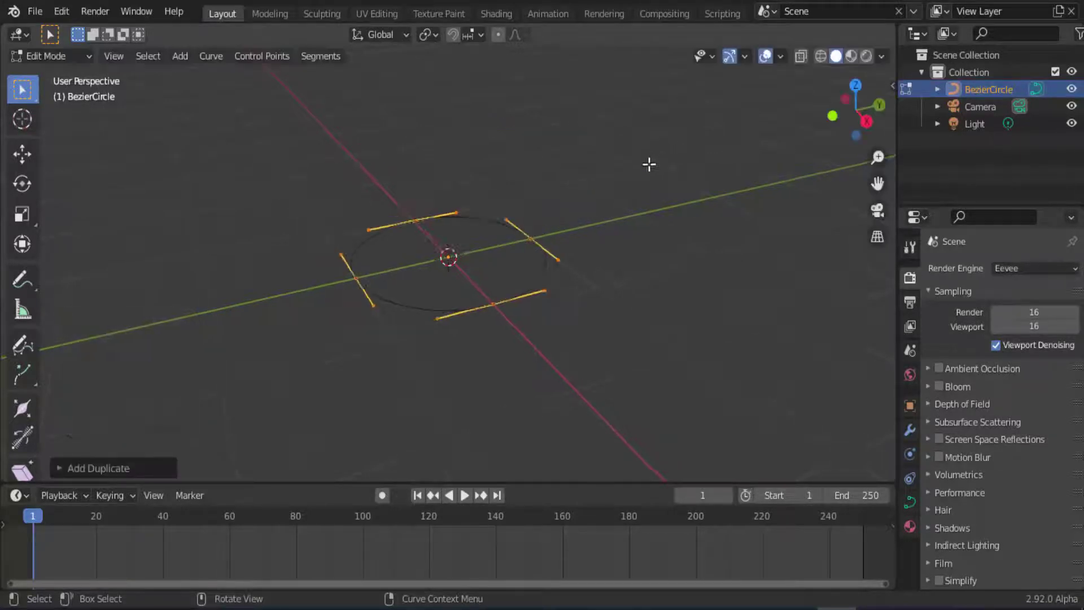
key(s)
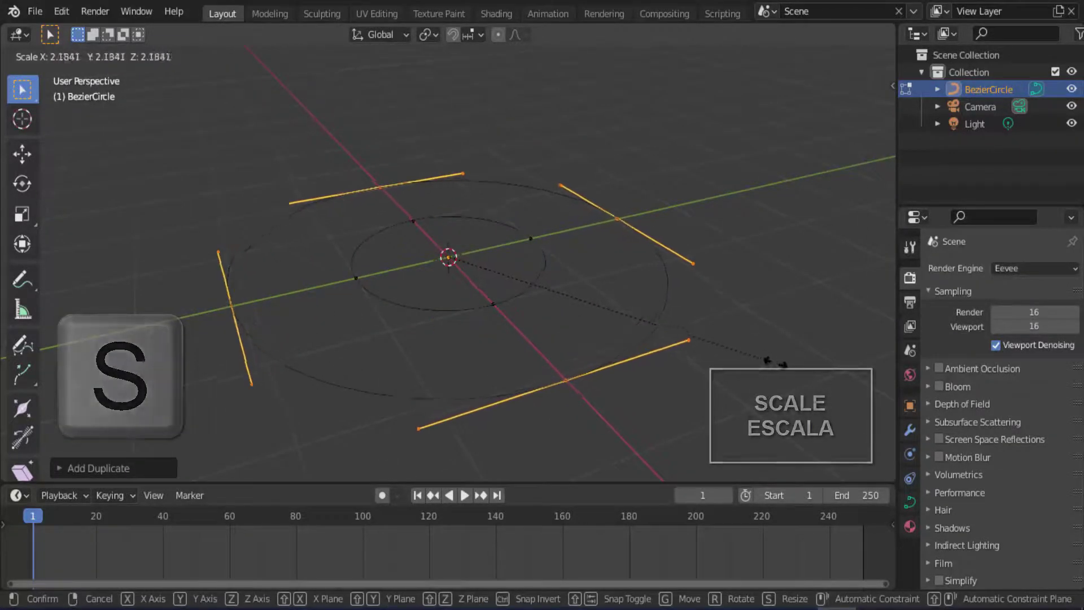
click(845, 385)
scroll(477, 251, down, 2)
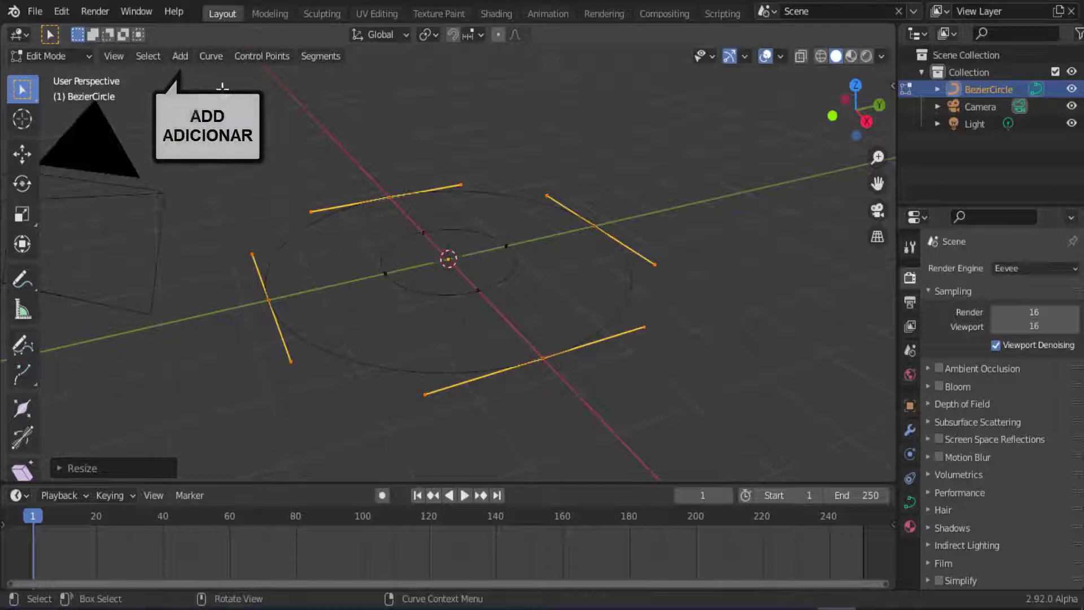
Step: Add another Bezier circle and scale it about 1.57, between the other two
click(186, 56)
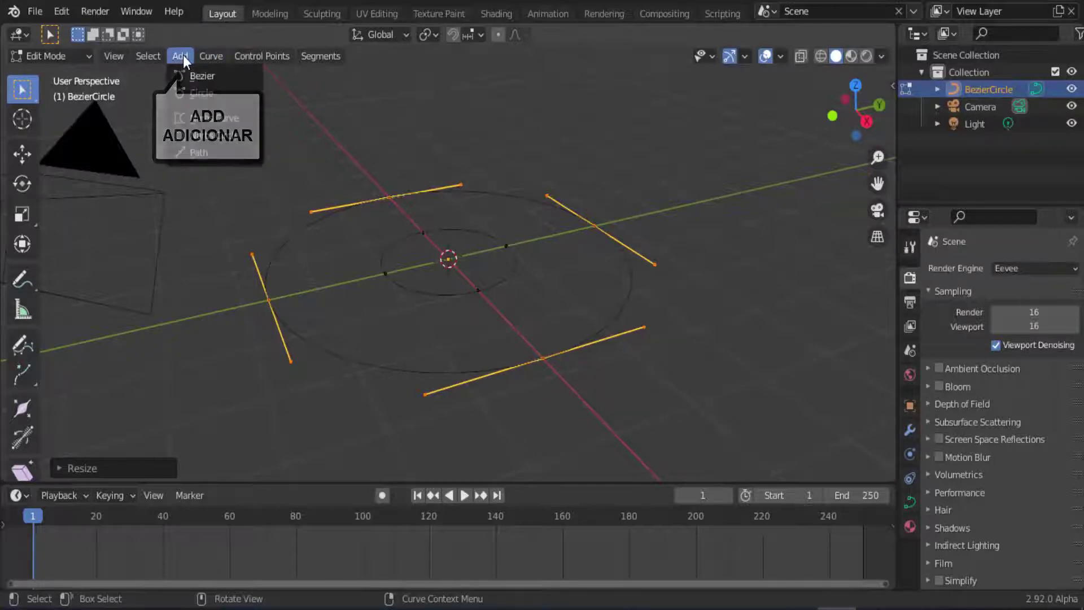
click(192, 89)
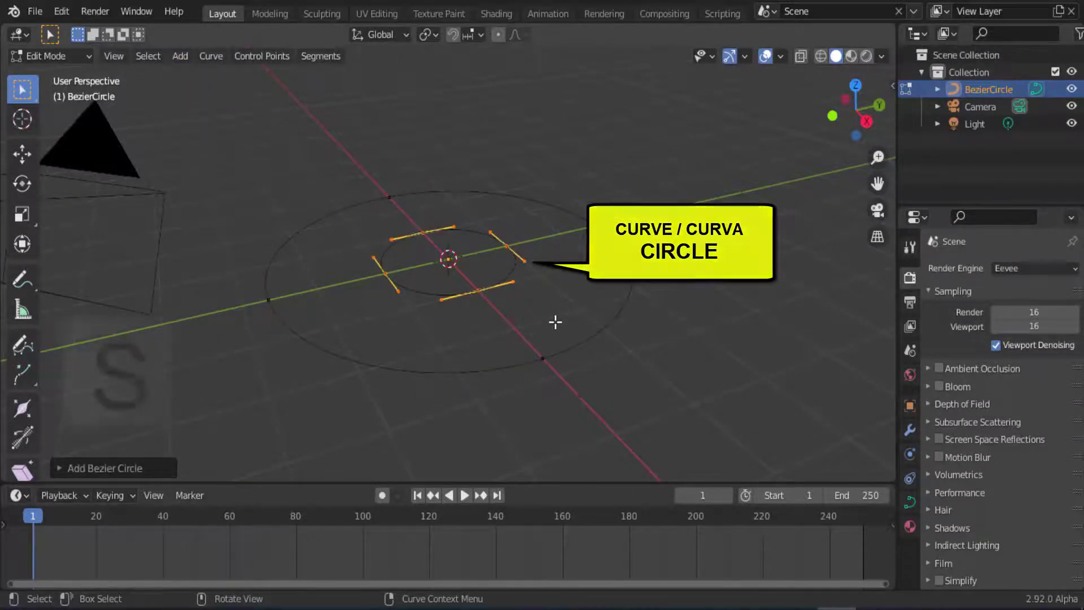
key(s)
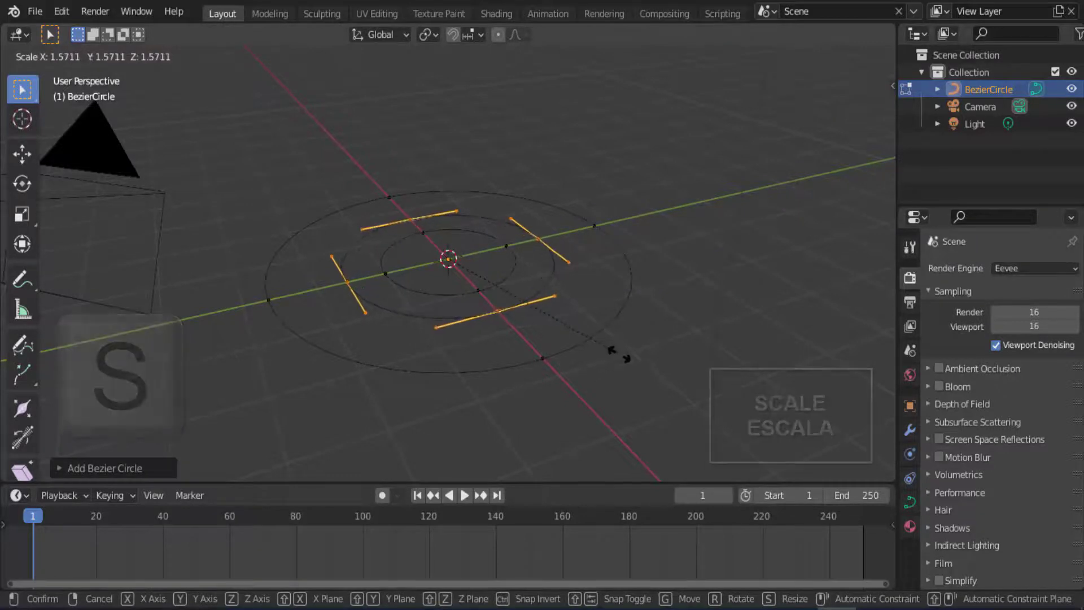
click(623, 354)
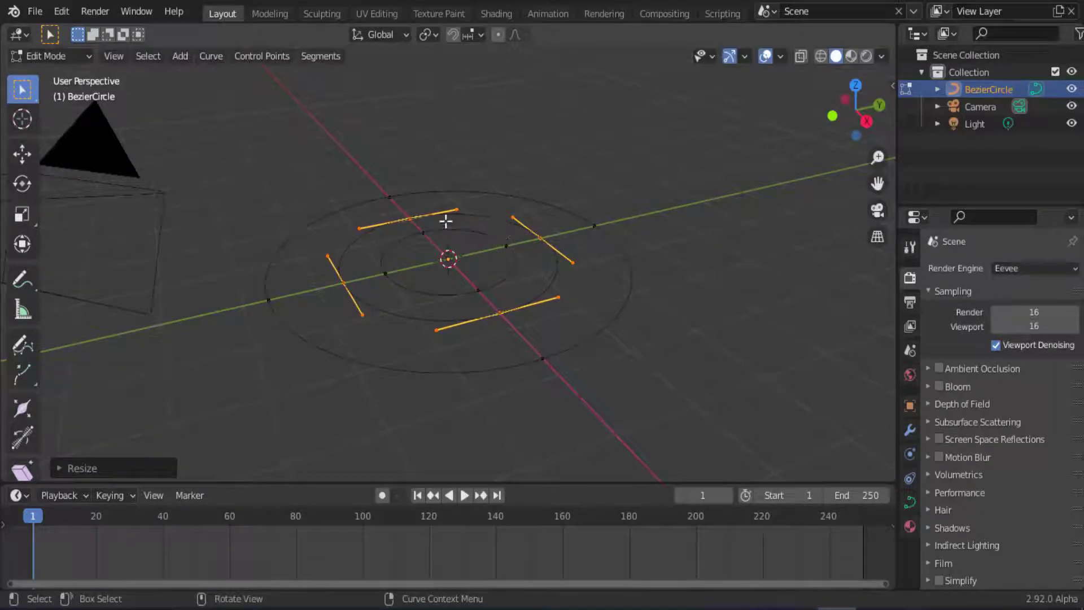
click(214, 56)
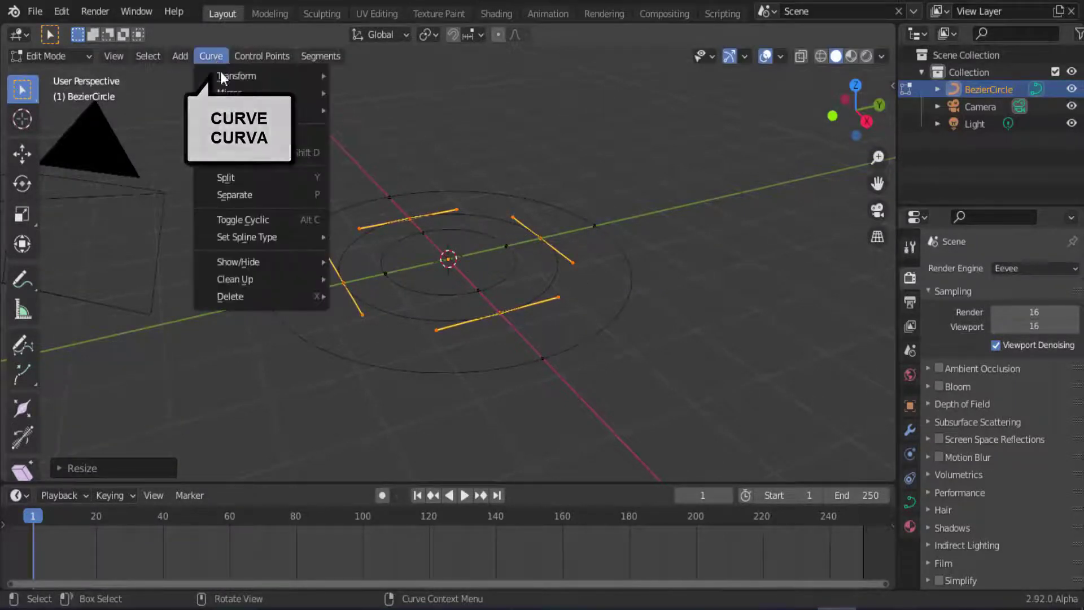
mouse_move(247, 236)
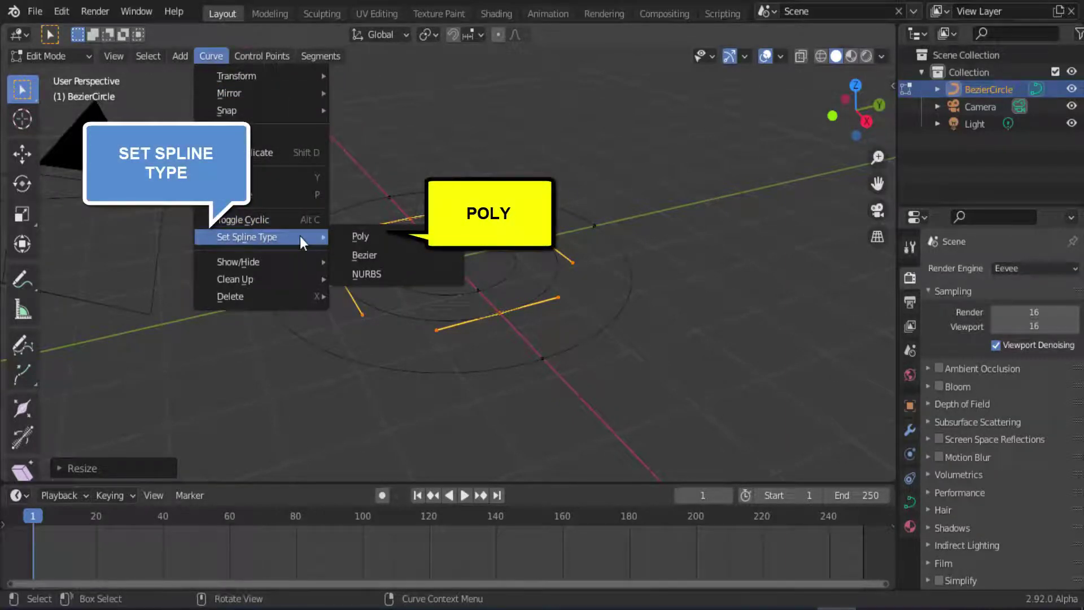
Step: Convert the middle circle to a Poly spline diamond and return to Object Mode
click(361, 236)
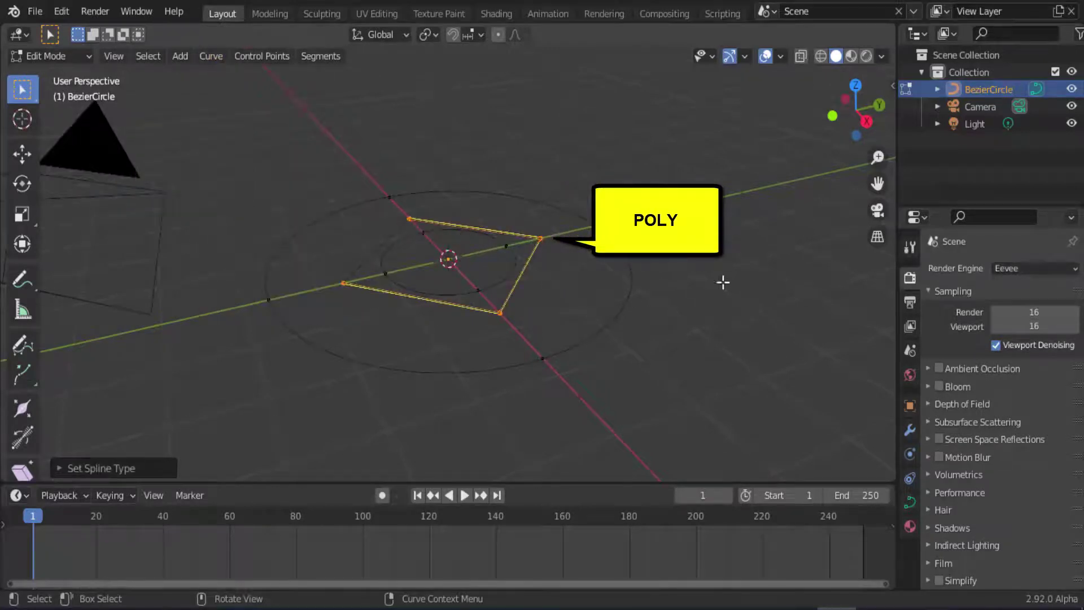
middle_drag(723, 283, 722, 285)
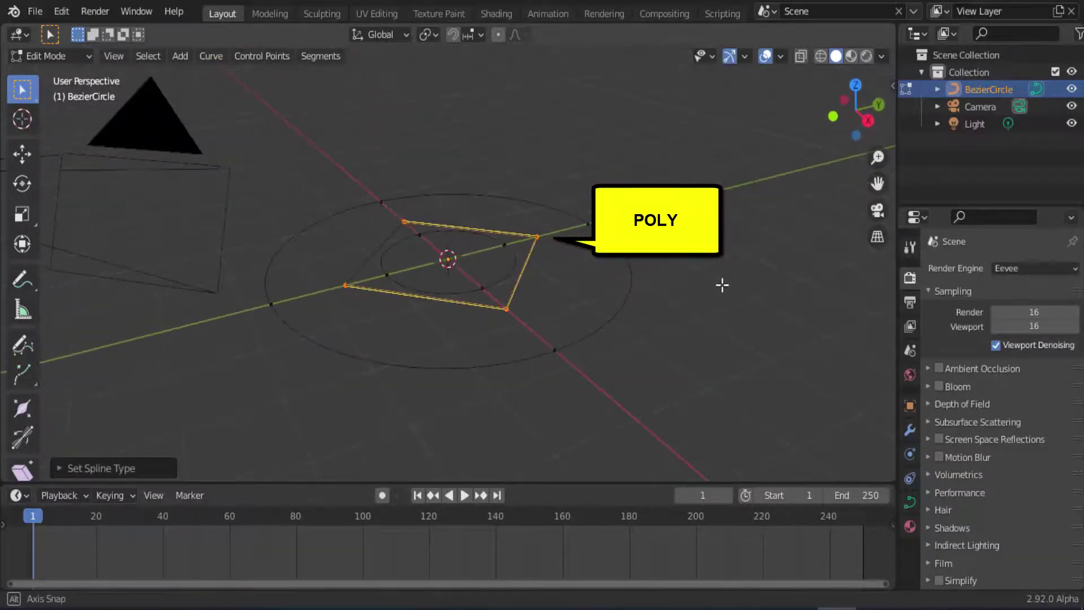
click(60, 55)
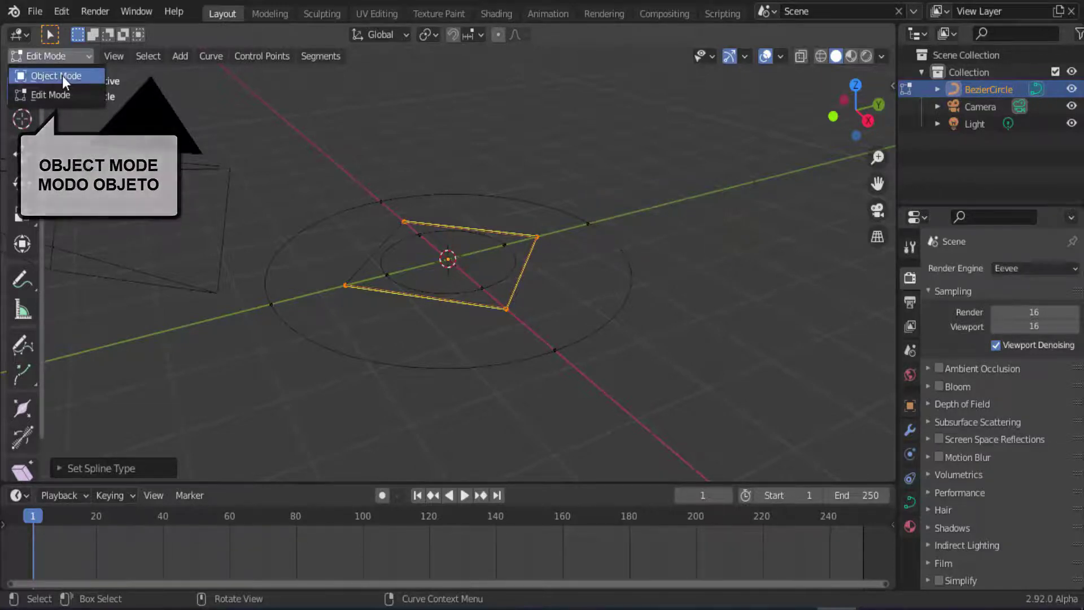
click(62, 75)
middle_drag(718, 330, 668, 321)
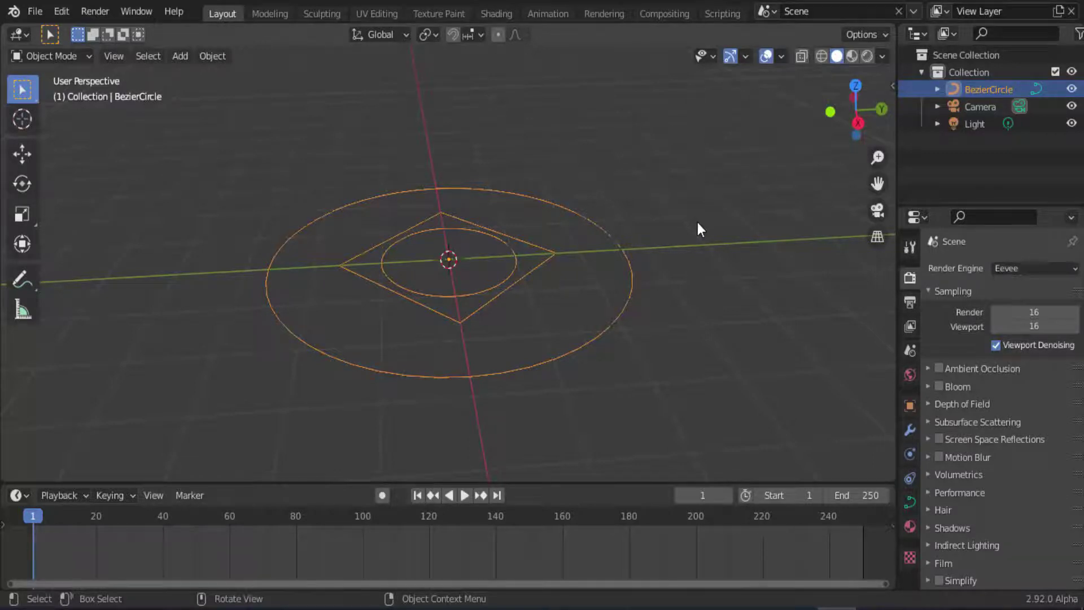
Step: Add a Build modifier (start 1, length 100) to the curve and play the animation
click(909, 430)
click(965, 268)
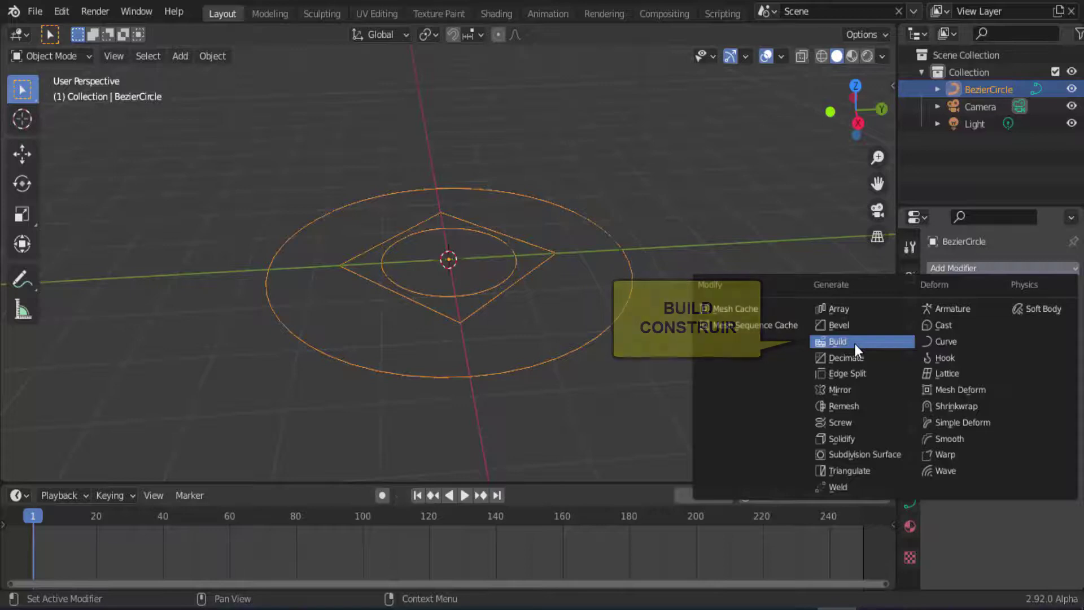
click(855, 343)
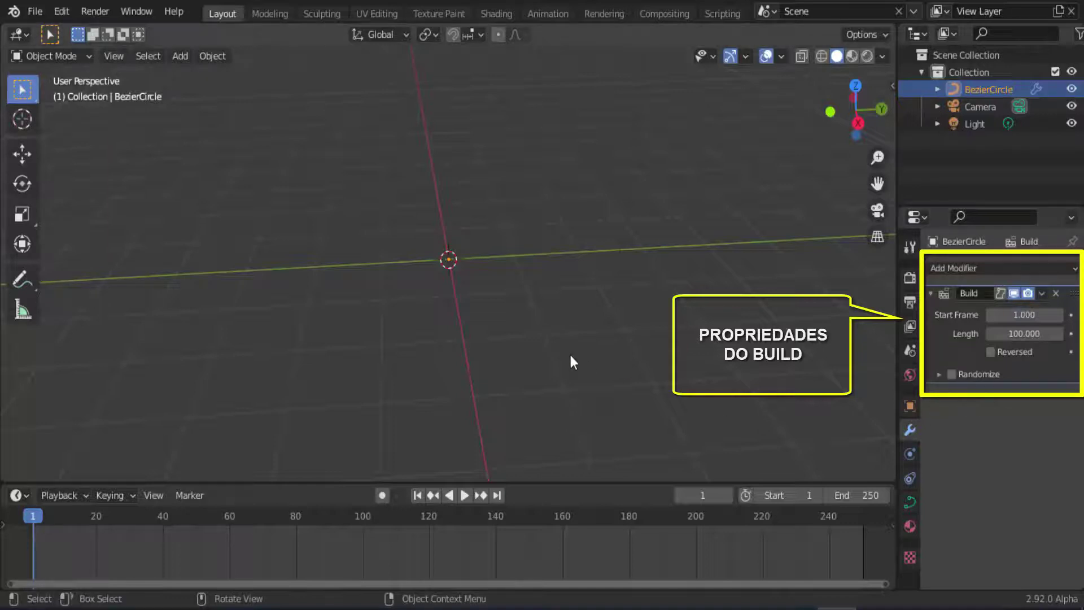
click(464, 495)
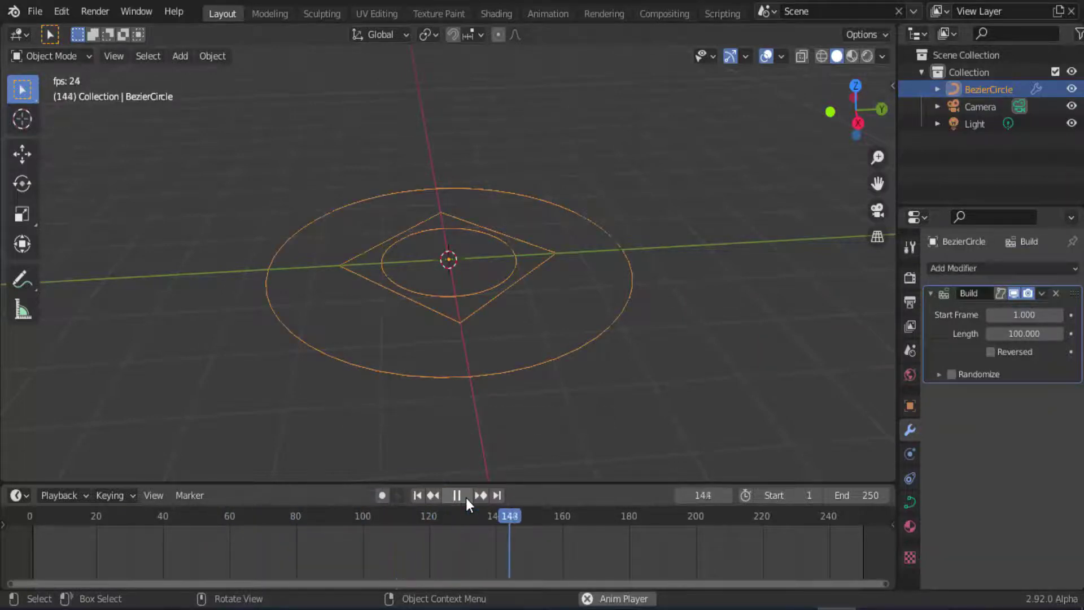
Step: Enable Reversed on the Build modifier and replay from frame 1 as the rings disappear
click(466, 496)
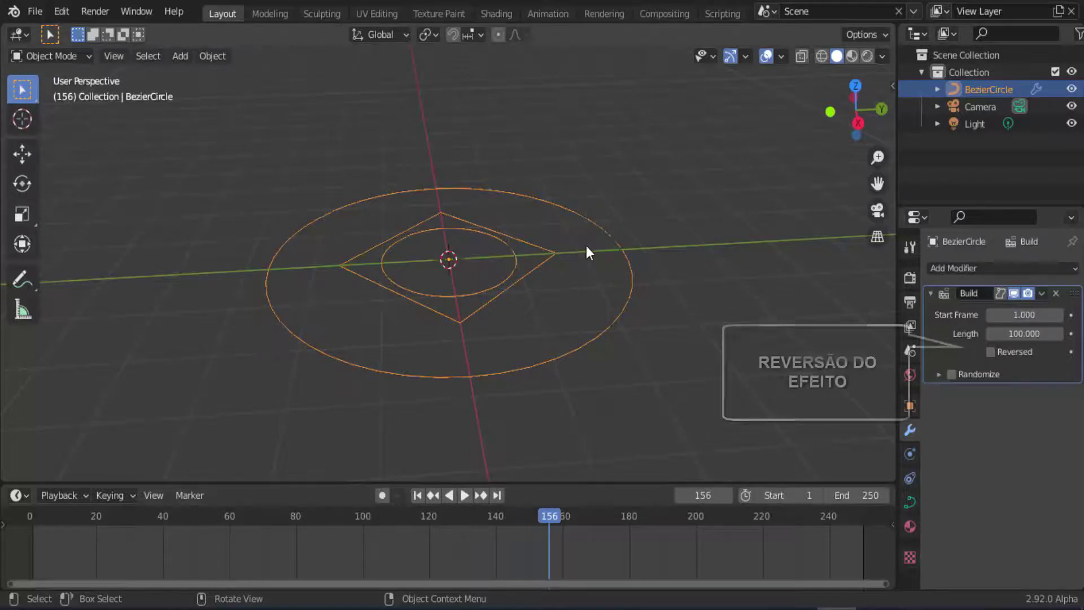
click(990, 352)
click(417, 497)
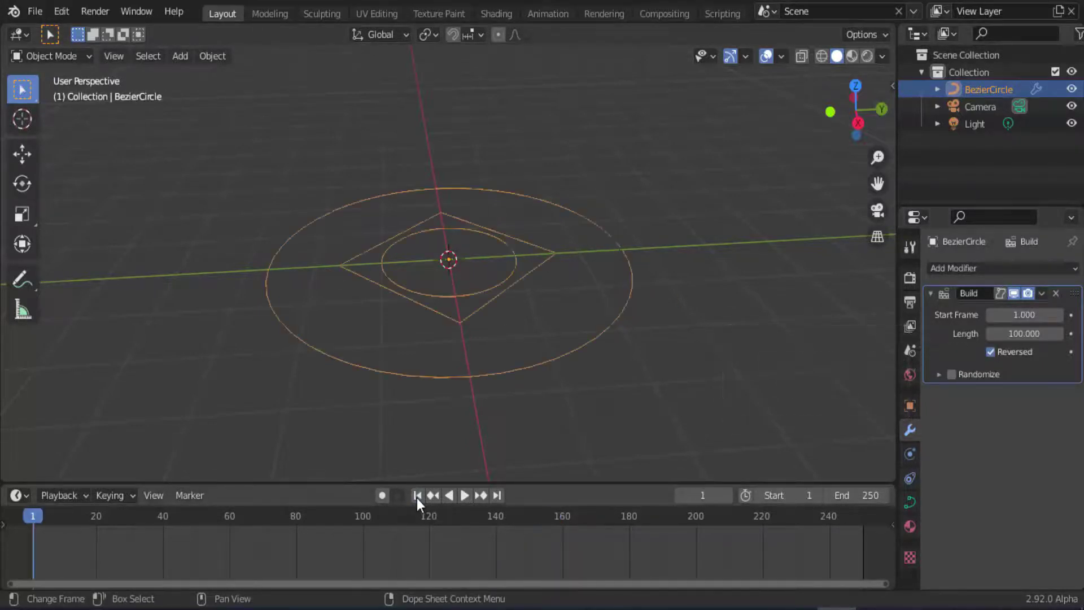
click(464, 497)
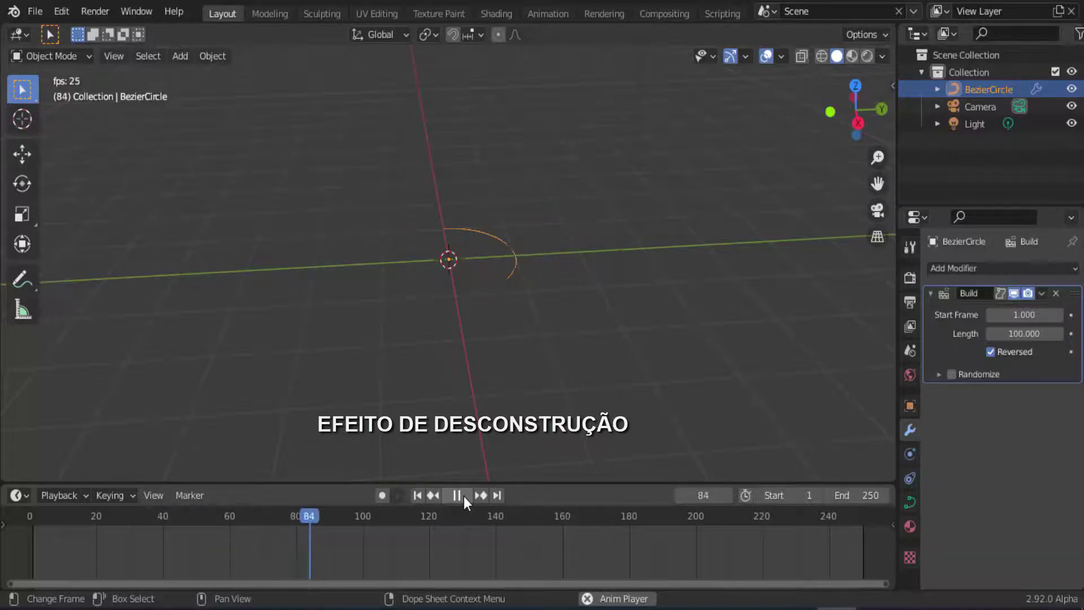
click(463, 496)
Step: Turn on Randomize in the Build modifier and preview the scattered removal from frame 1
click(418, 496)
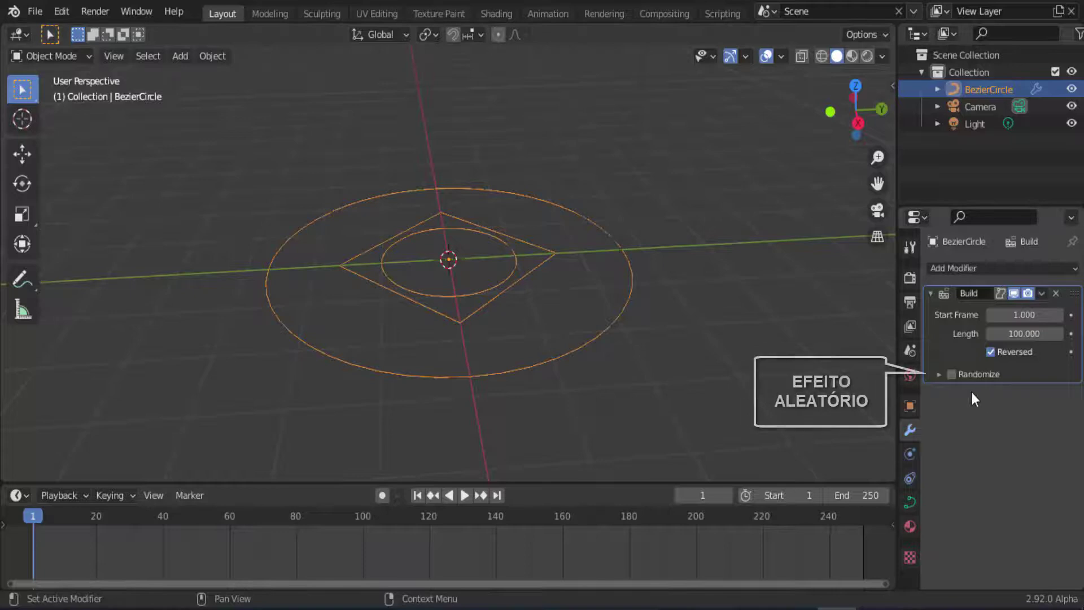
click(951, 373)
click(467, 499)
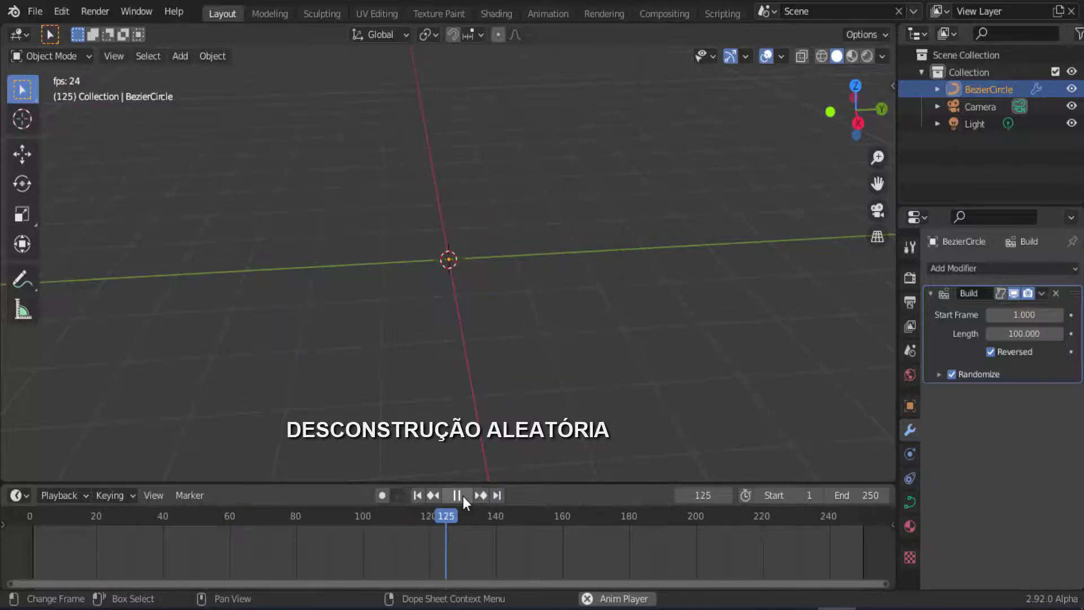
click(463, 496)
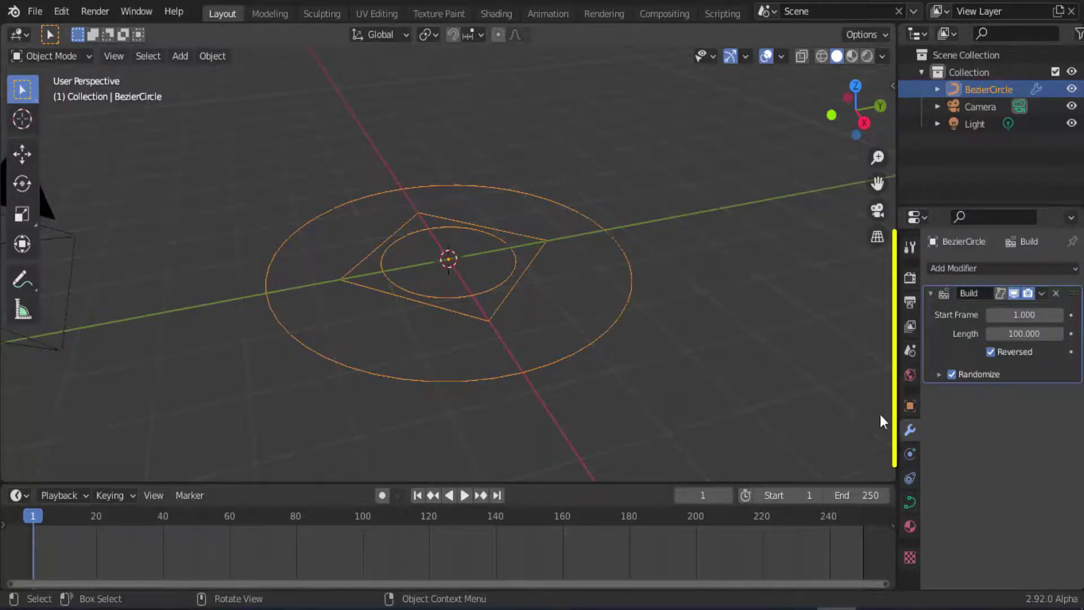
Step: Set the curve's Geometry Extrude to 0.46 m, raising the rings and diamond into walls
click(914, 509)
scroll(956, 456, down, 2)
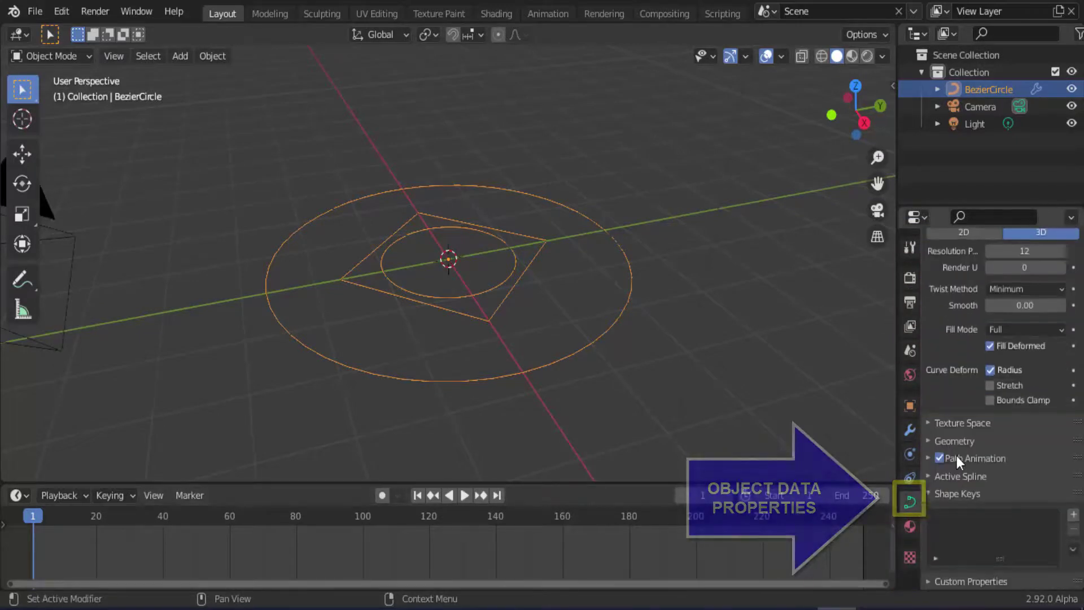
click(929, 441)
scroll(939, 408, down, 5)
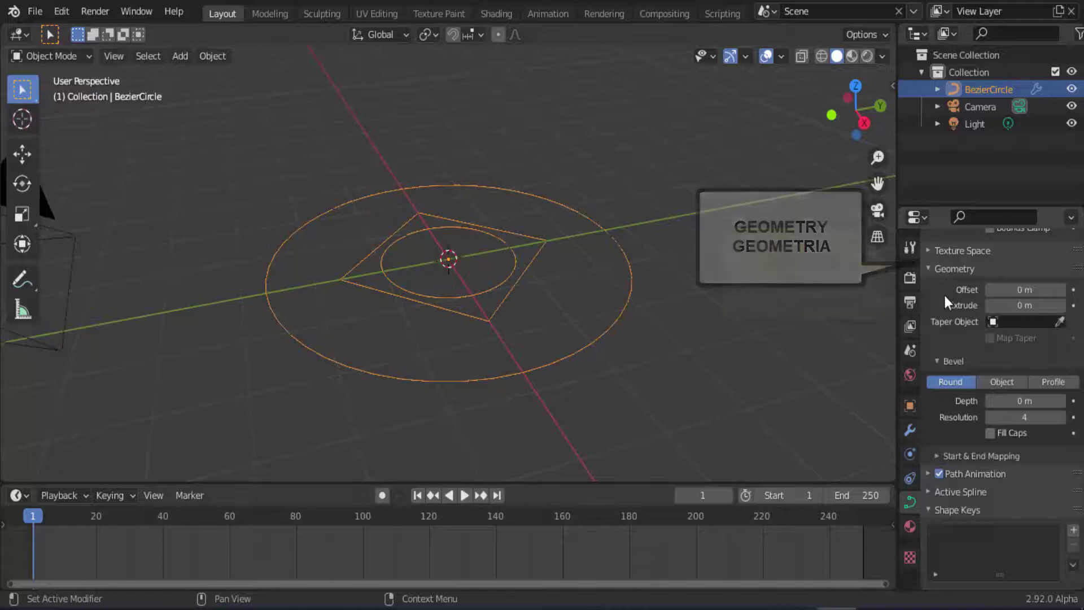
drag(1005, 306, 1004, 306)
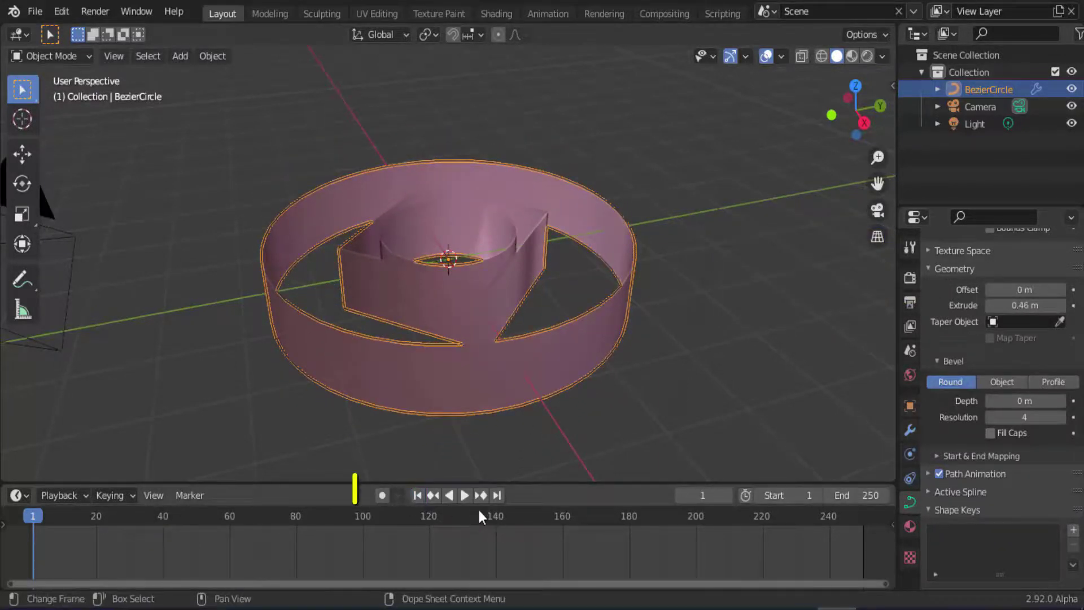
Step: Preview the extruded walls, then turn off Randomize and Reversed in the Build modifier
click(465, 496)
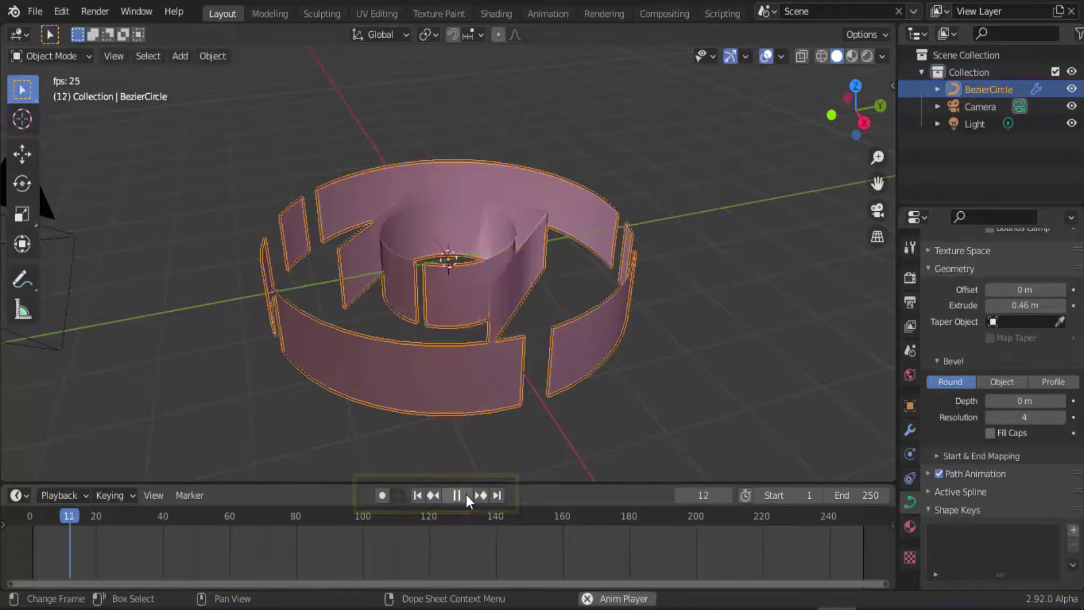
click(465, 494)
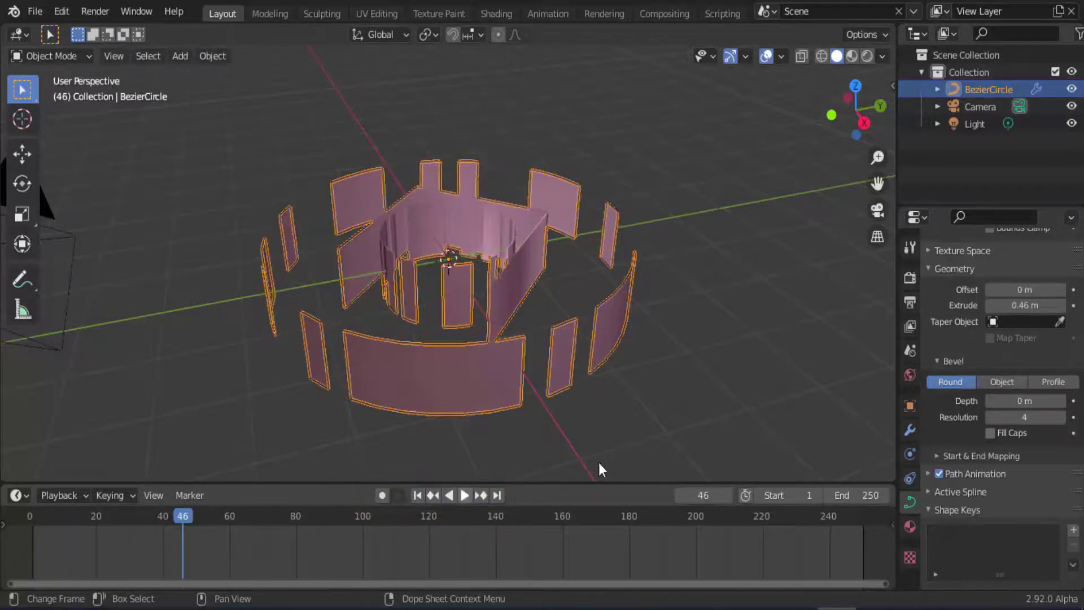
click(909, 431)
click(952, 374)
click(990, 351)
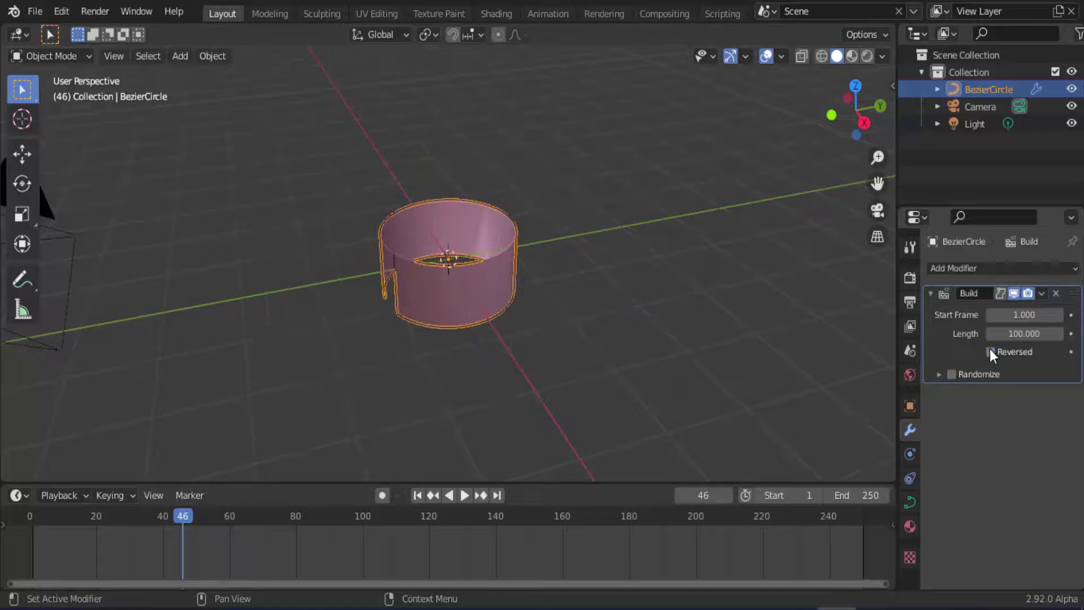
Step: Replay the build from frame 1 to watch the walls grow in order
click(424, 499)
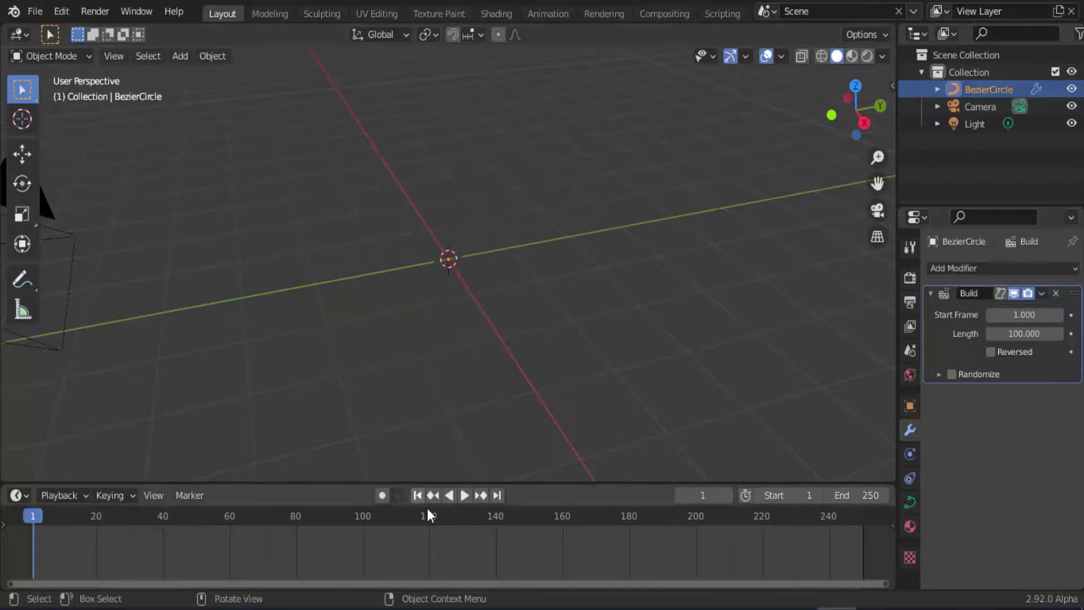
click(465, 499)
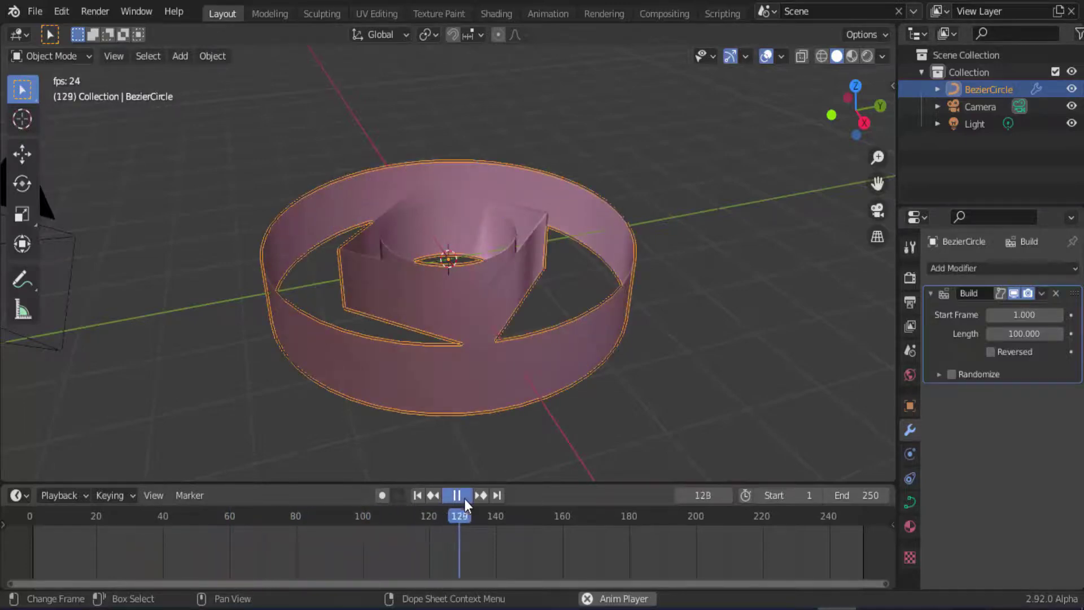
click(464, 499)
click(417, 495)
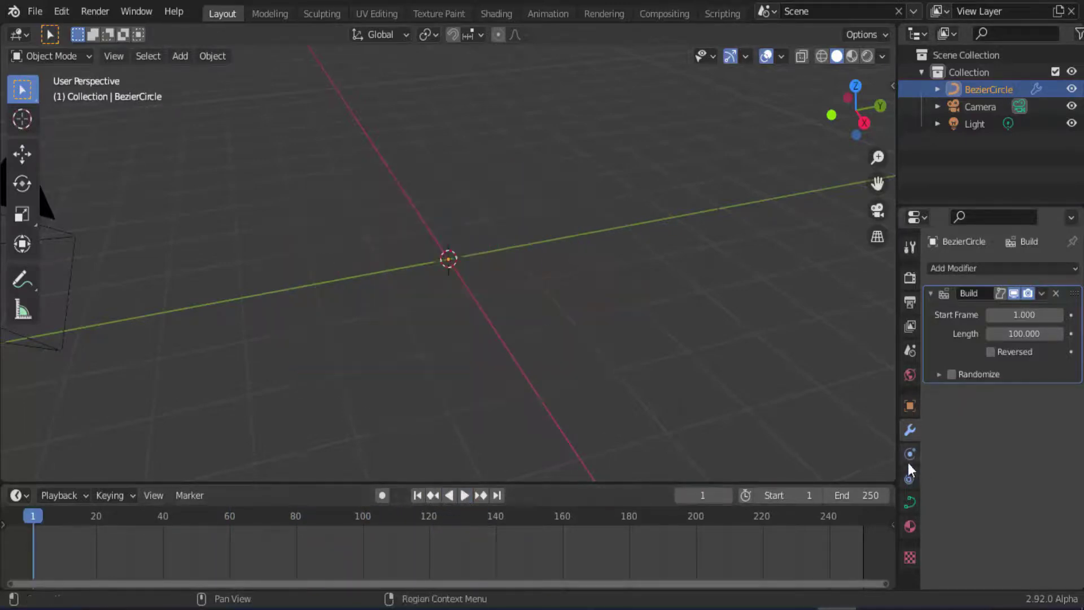
Step: Reset the curve's Extrude to 0 m and play the flat outlines building in
click(913, 498)
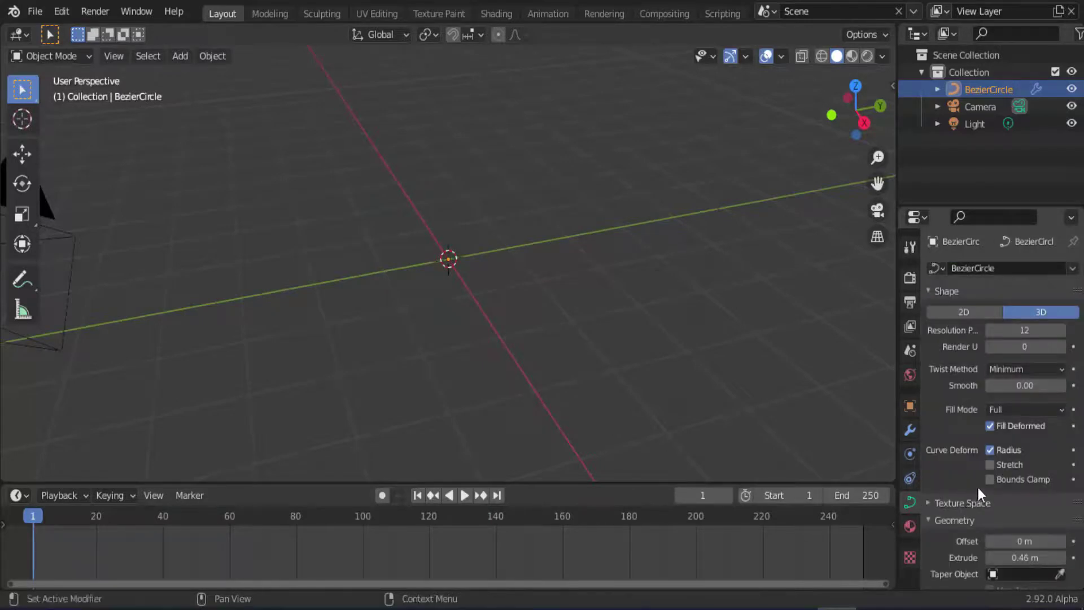
scroll(981, 450, down, 2)
scroll(979, 449, down, 3)
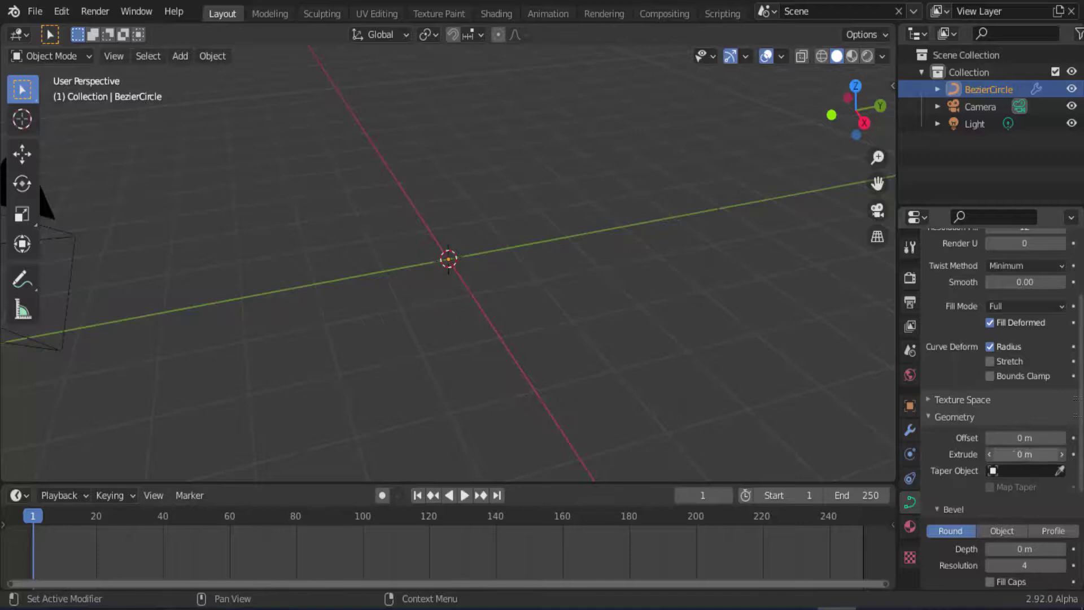
scroll(1014, 451, down, 5)
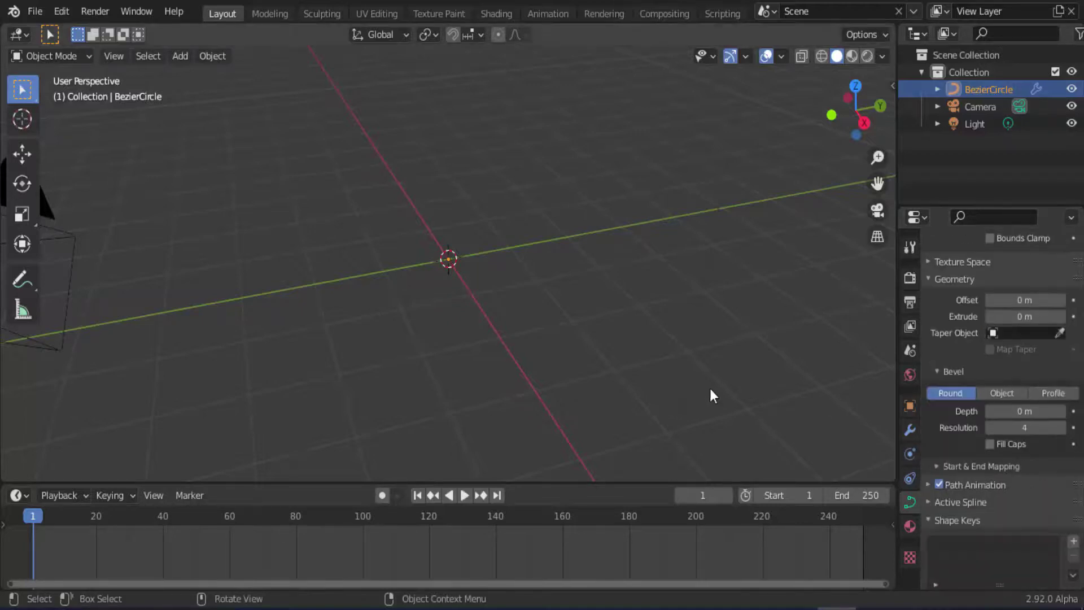
click(465, 496)
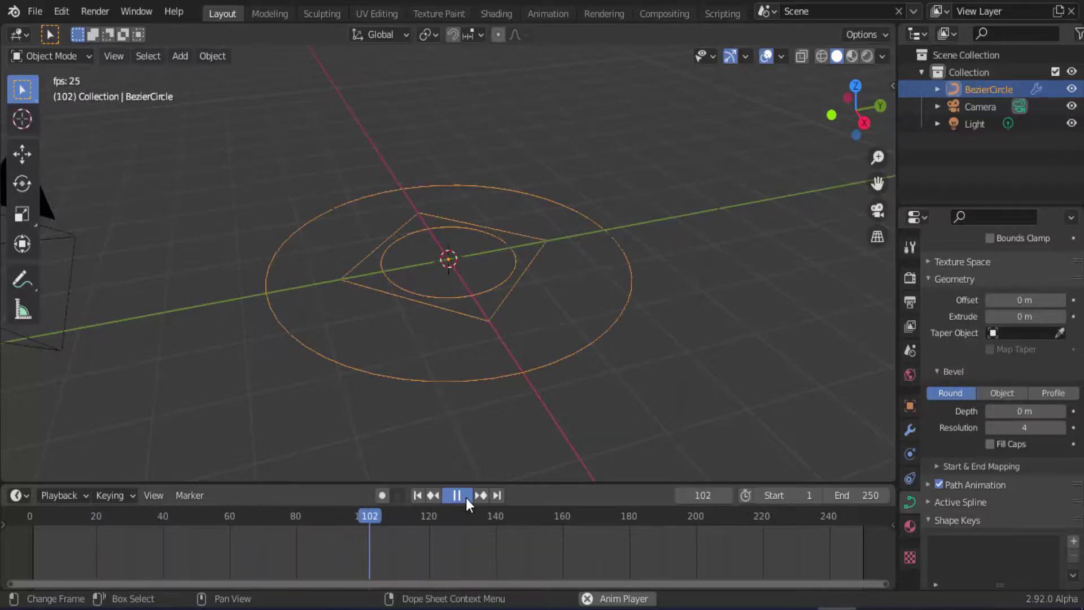
Step: Stop playback and set the curves' round Bevel Depth to 0.2 m
click(466, 497)
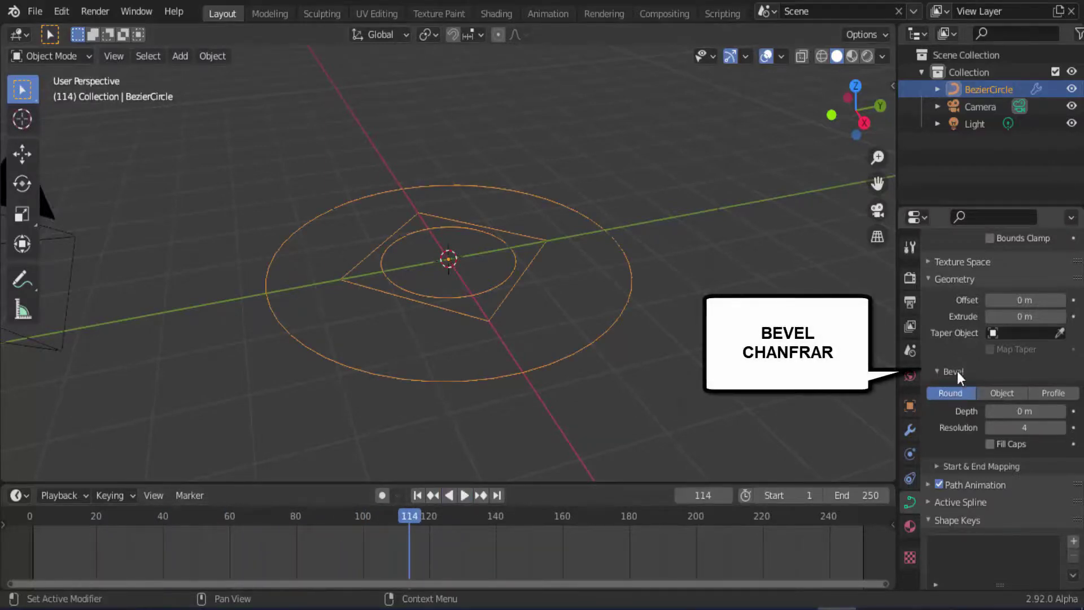
mouse_move(1016, 411)
mouse_down()
mouse_move(1050, 411)
mouse_move(1033, 411)
mouse_up()
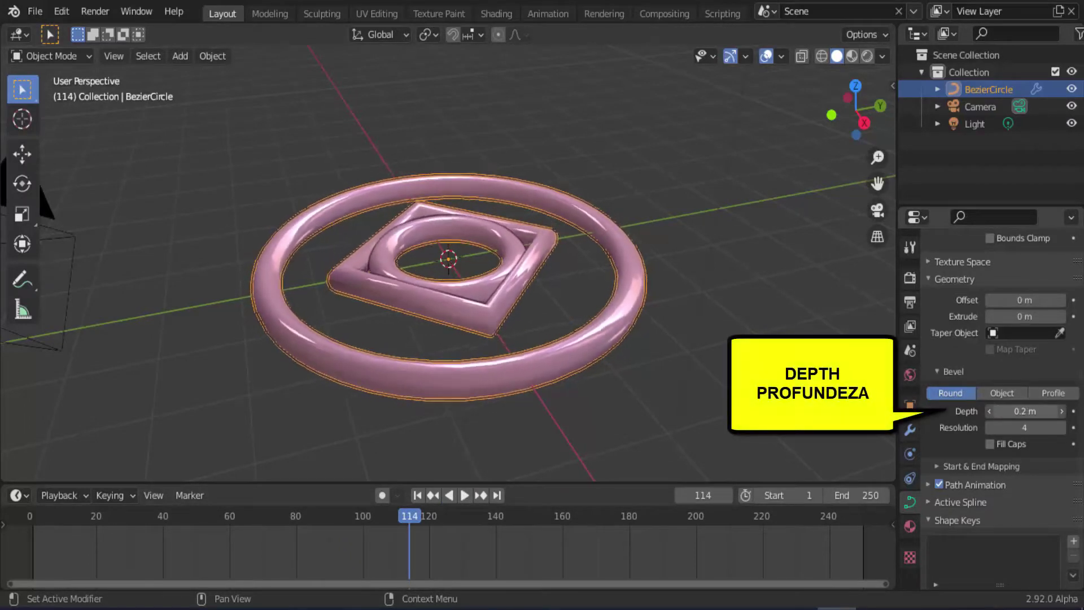
mouse_move(601, 437)
middle_down()
mouse_move(653, 457)
mouse_move(615, 437)
middle_up()
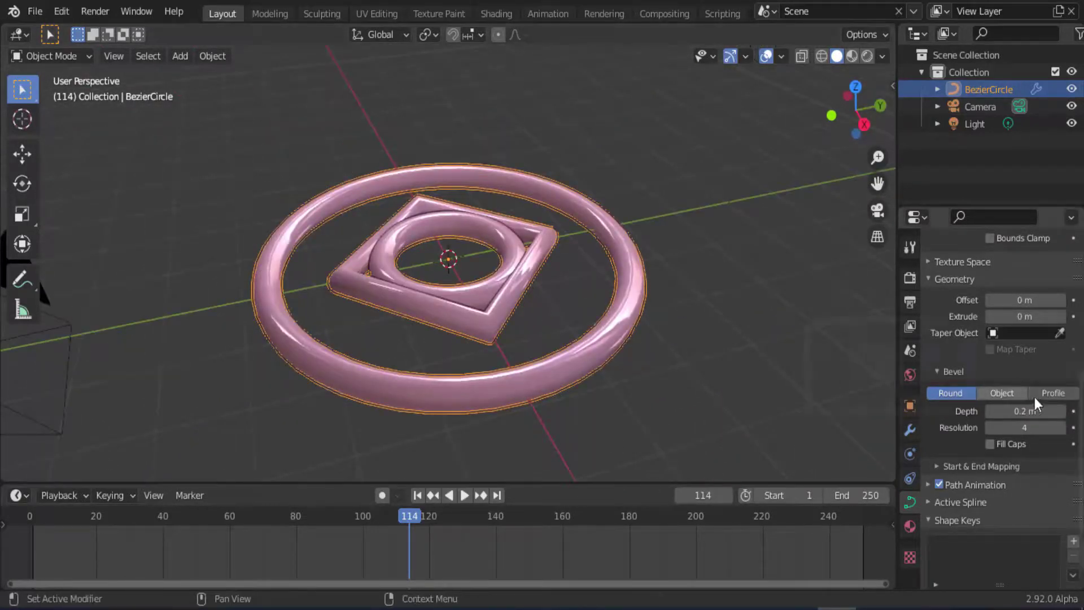
Step: Switch the bevel to Profile mode with 0.15 m depth and resolution 6
click(1057, 392)
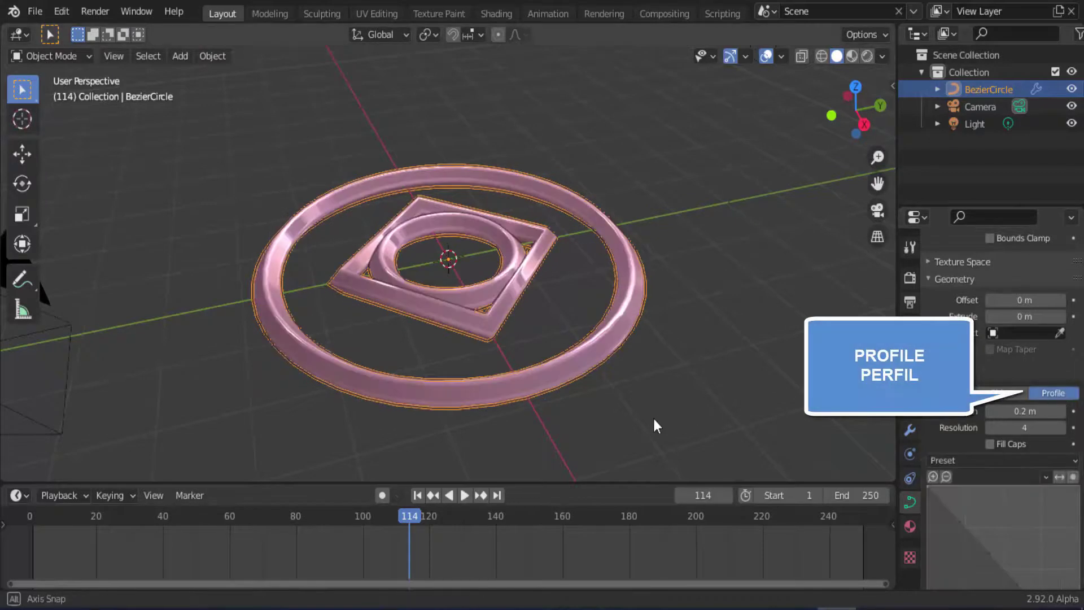
middle_drag(653, 416, 712, 431)
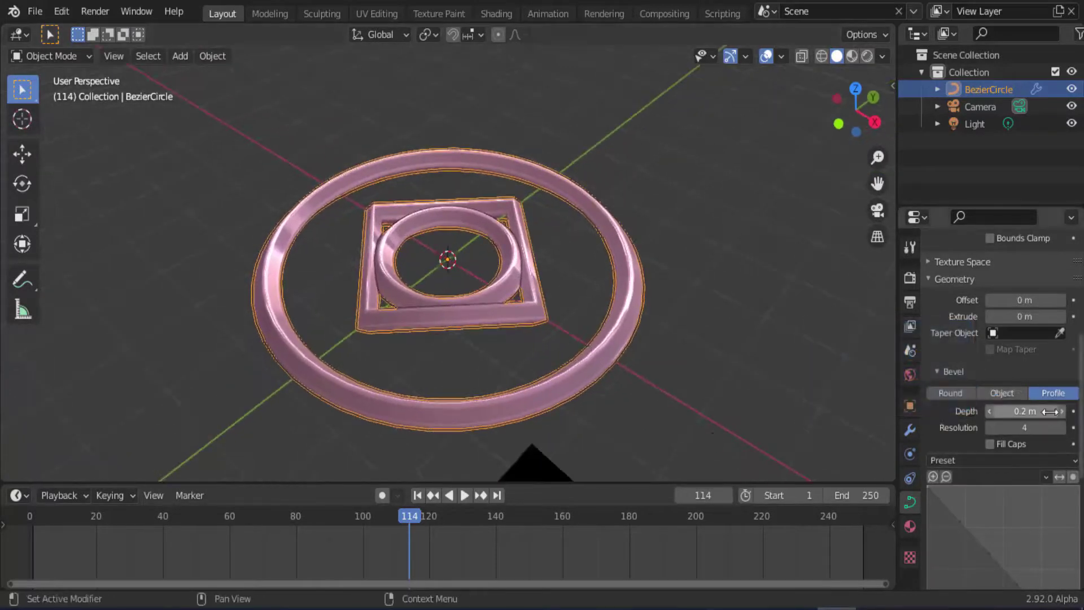
drag(1047, 407, 1036, 408)
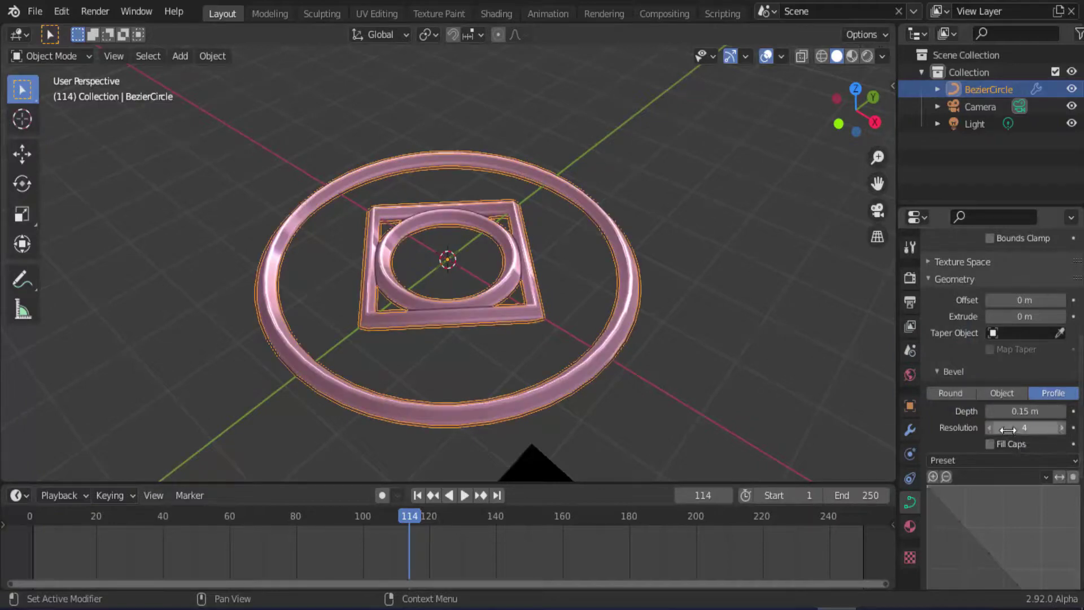
click(989, 427)
mouse_move(762, 381)
middle_down()
mouse_move(688, 332)
mouse_move(686, 361)
mouse_move(705, 337)
mouse_move(716, 346)
mouse_move(686, 365)
middle_up()
click(419, 497)
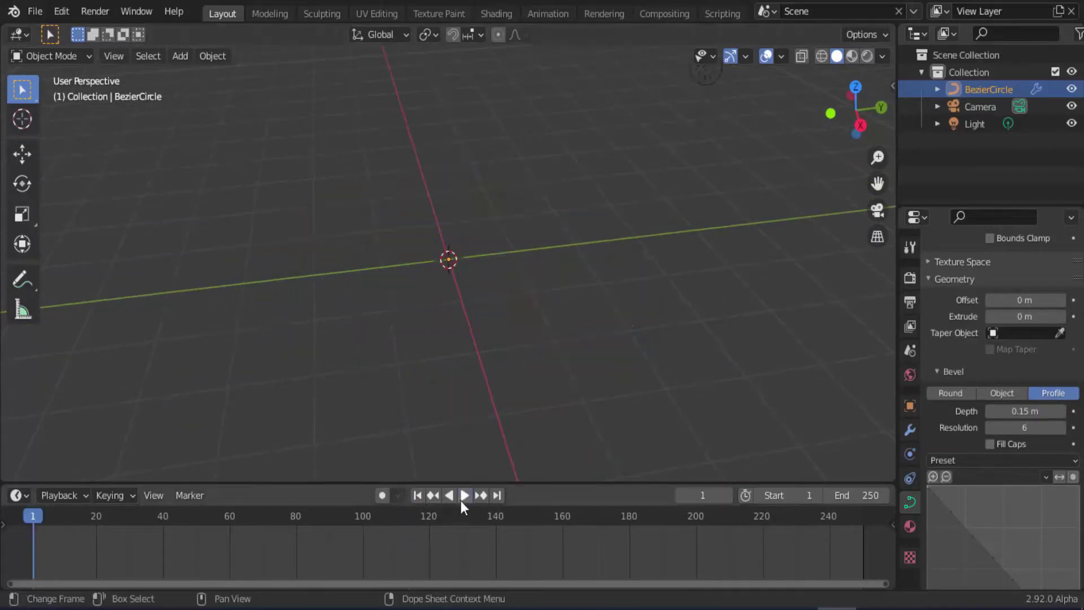
click(462, 497)
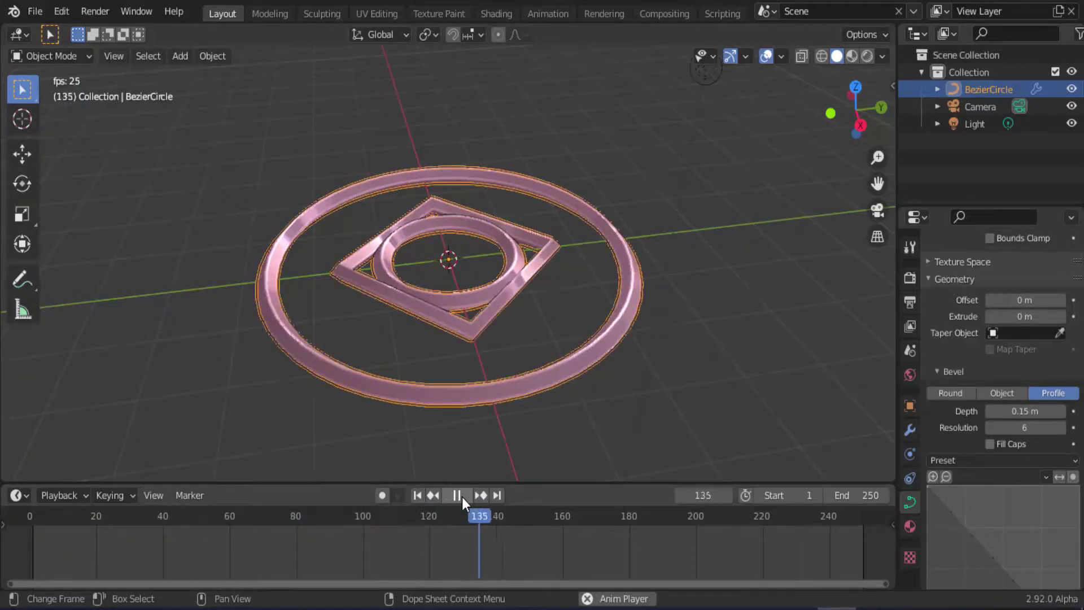
click(454, 494)
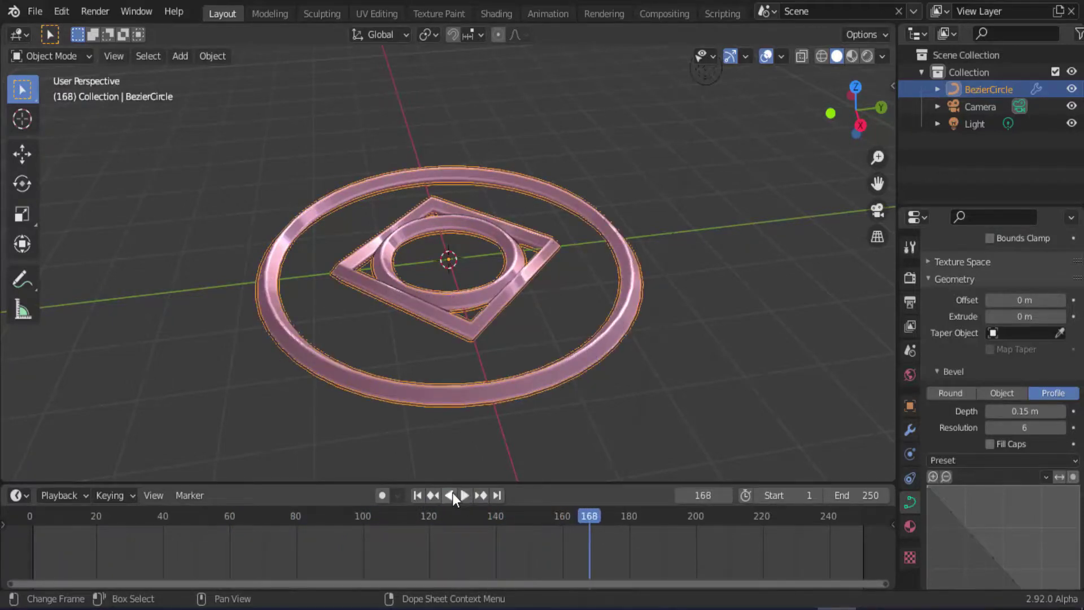
click(418, 496)
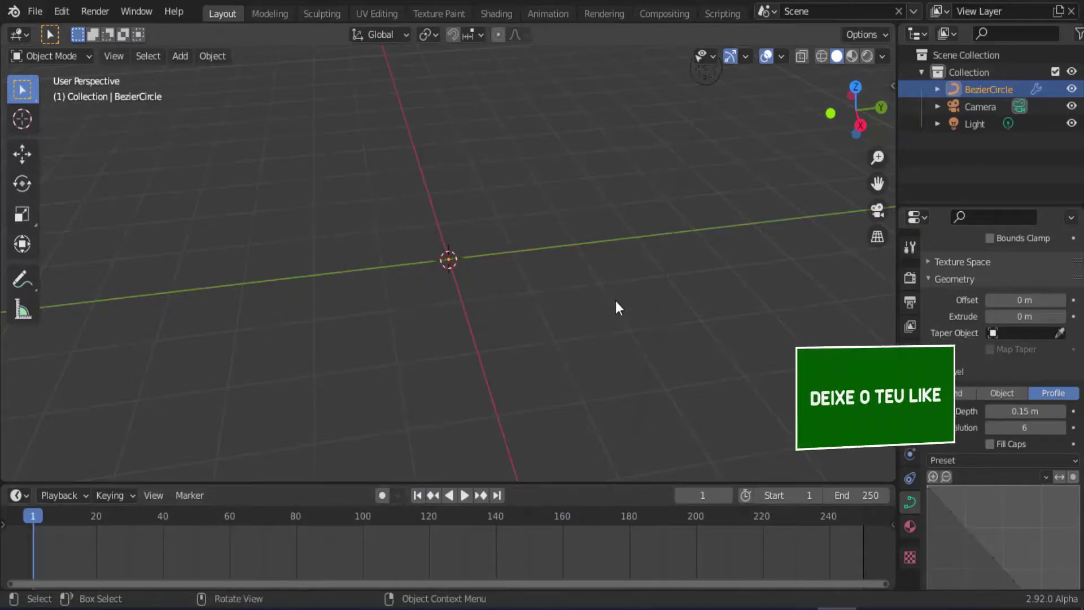